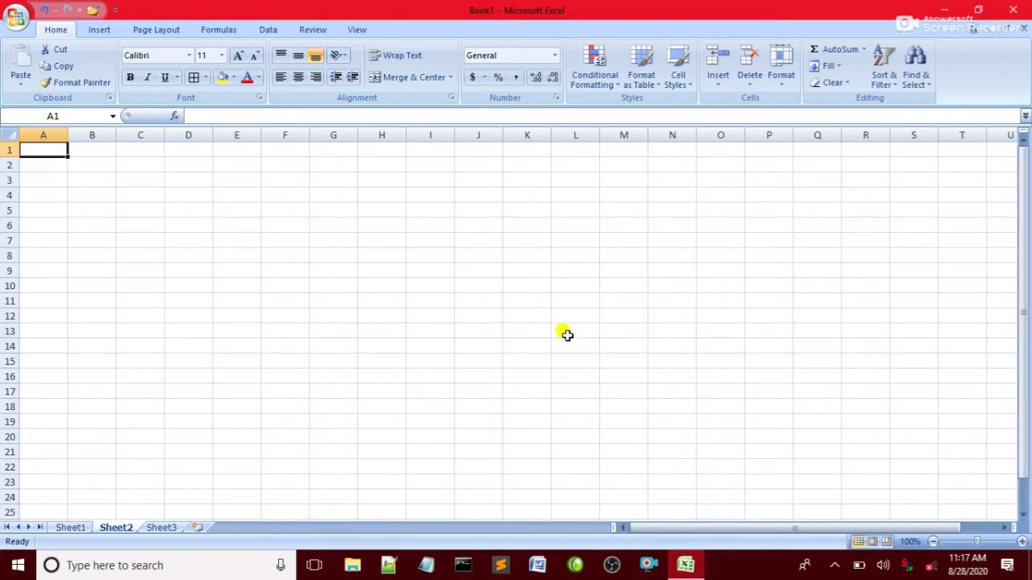
# Enter the headings PROFIT in A1 and LOSS in B1 of Sheet2.
pyautogui.click(993, 542)
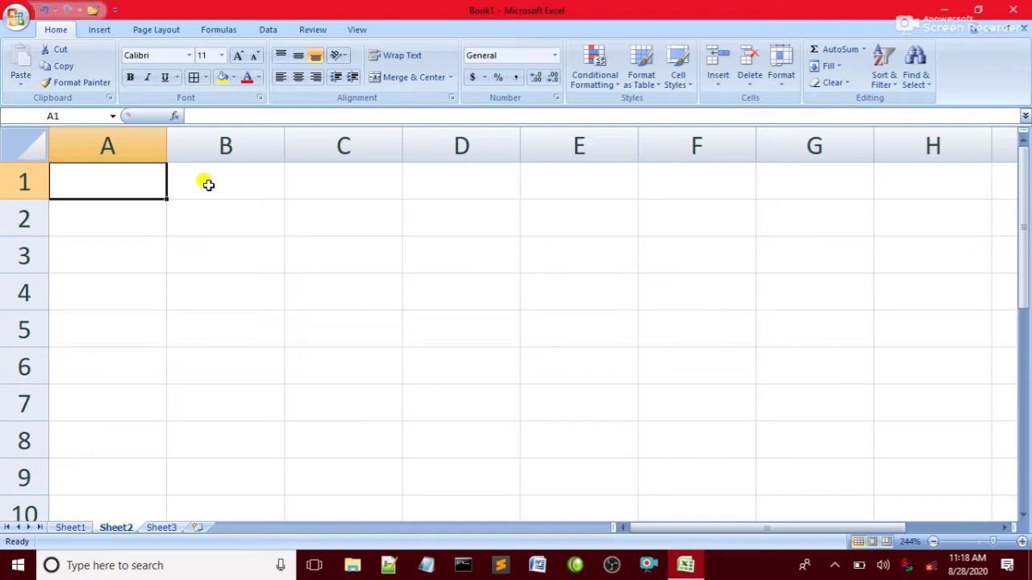
pyautogui.write('PROFIT')
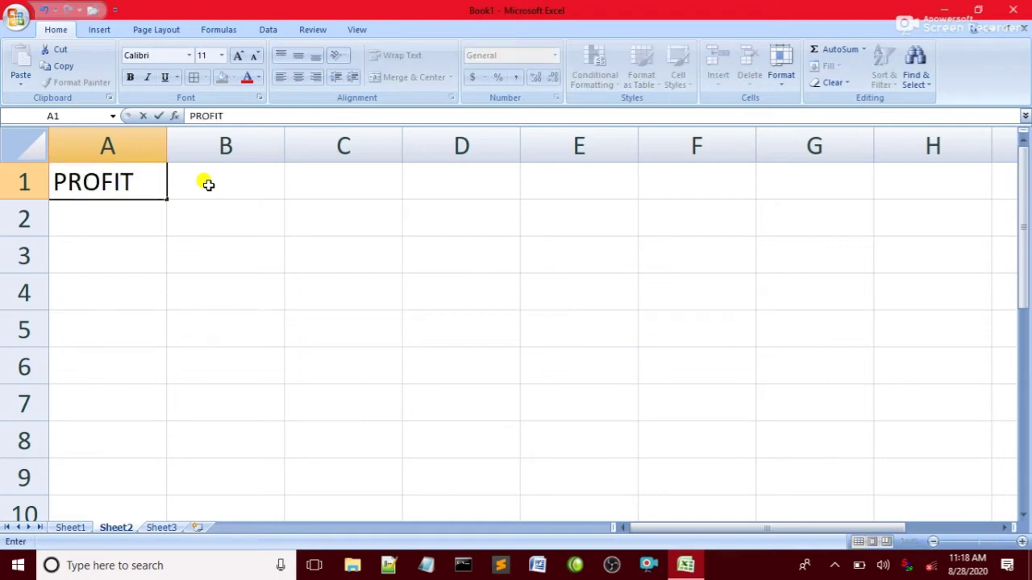
pyautogui.click(208, 185)
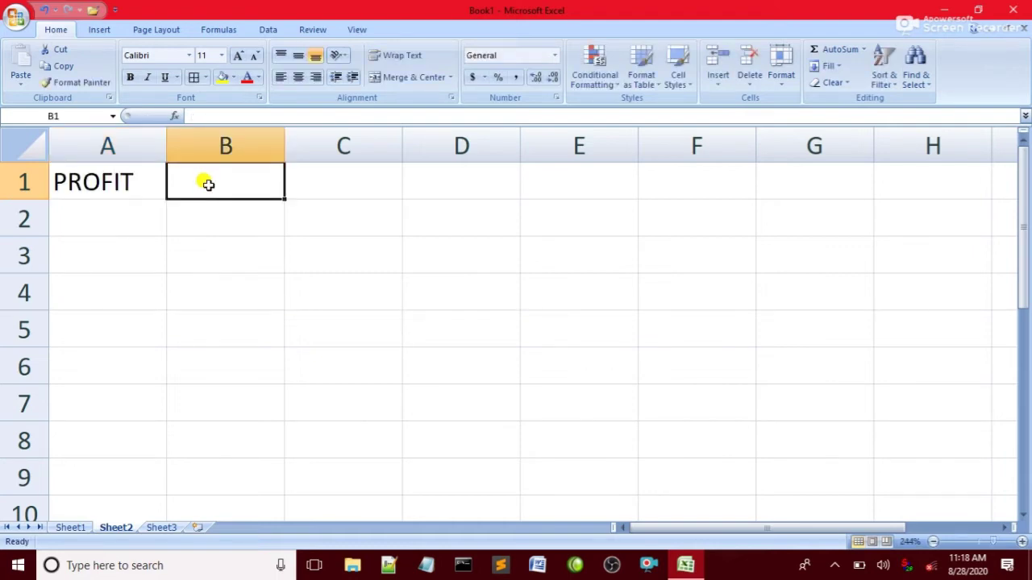
pyautogui.write('LOSS')
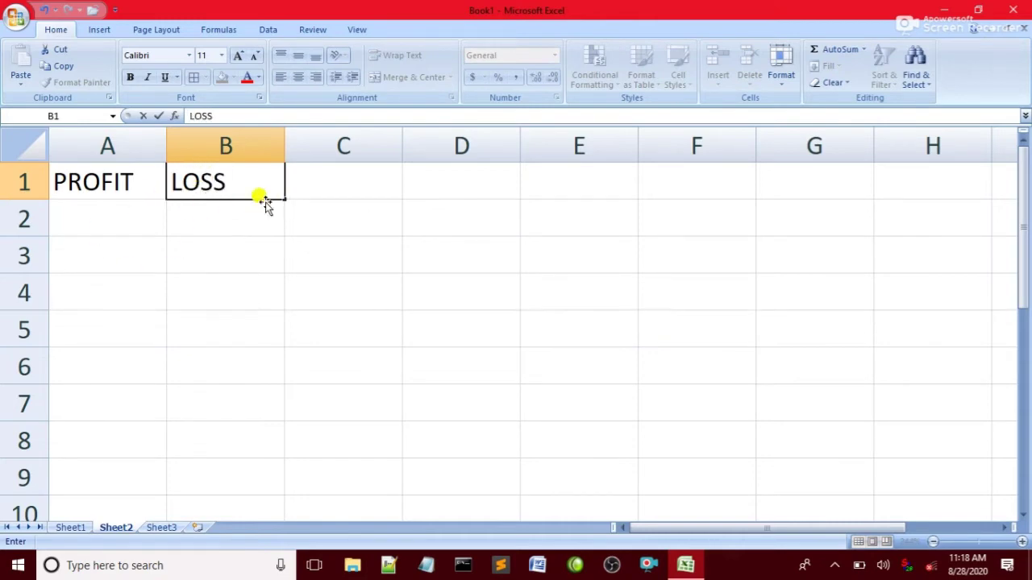
# Examine the item names, purchase quantities and purchase prices in the Sheet1 table.
pyautogui.click(81, 527)
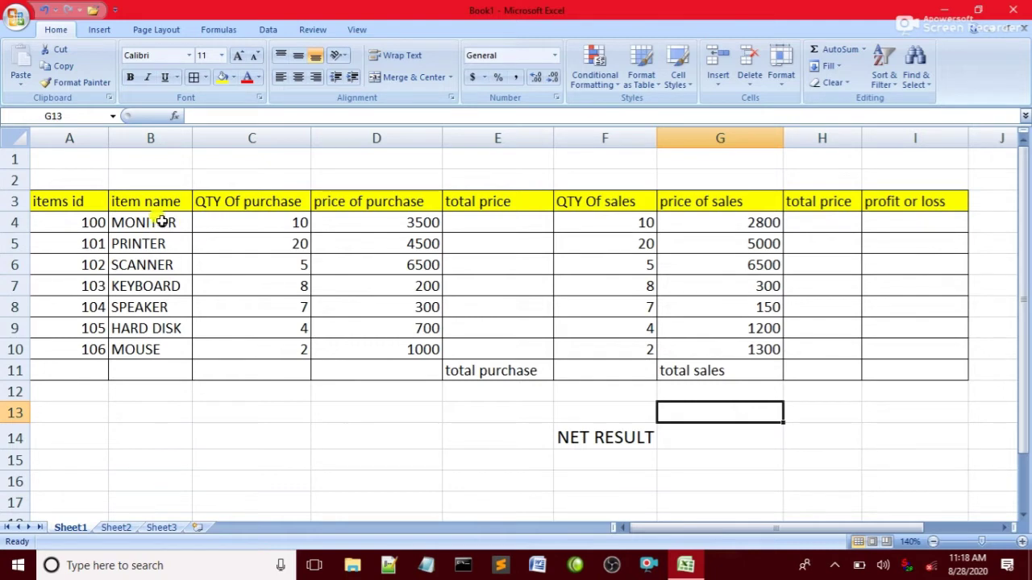
pyautogui.moveTo(161, 222); pyautogui.dragTo(149, 371)
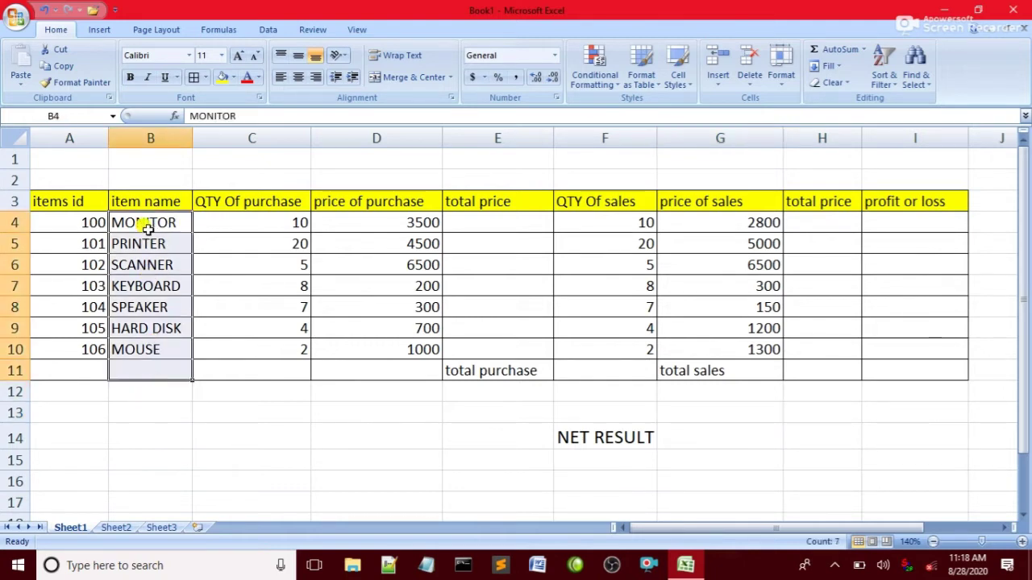
pyautogui.click(153, 411)
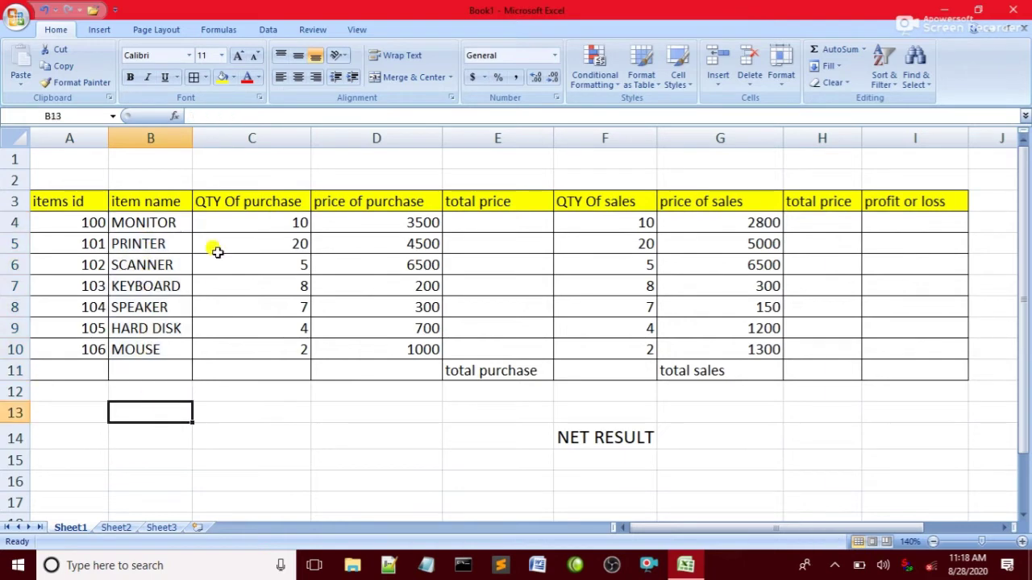
pyautogui.click(251, 222)
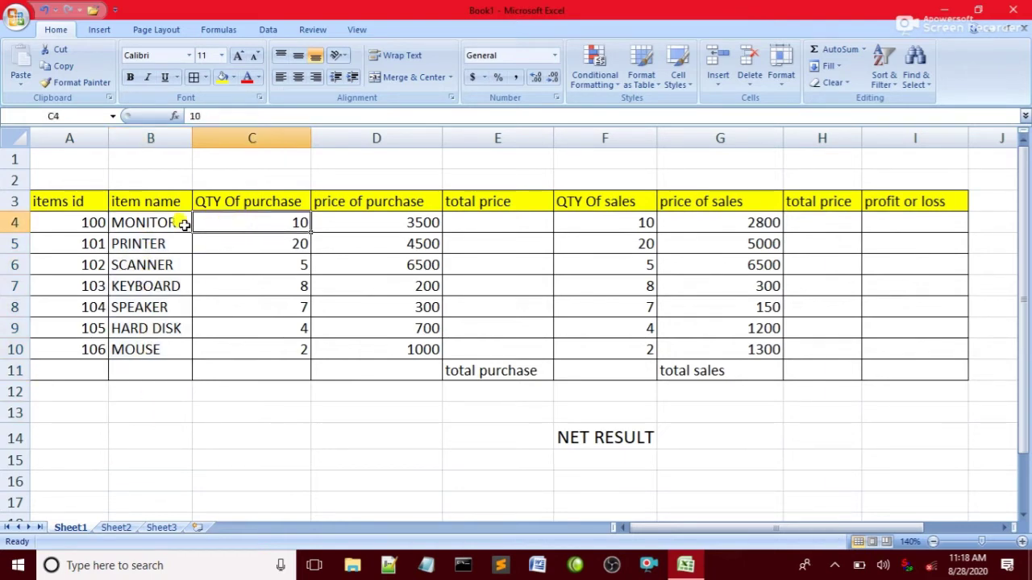
pyautogui.click(152, 244)
pyautogui.click(238, 247)
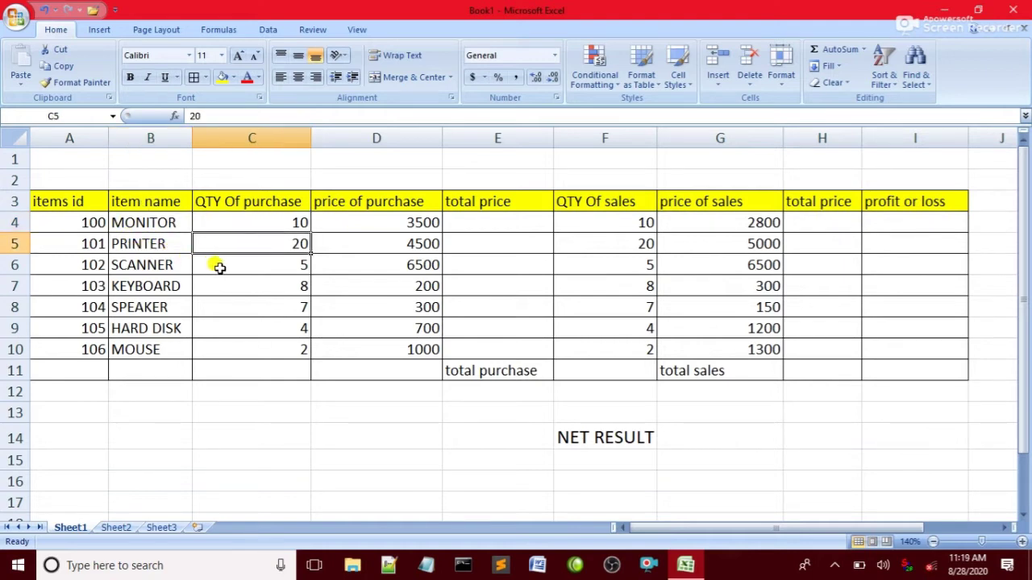
pyautogui.click(238, 267)
pyautogui.click(241, 288)
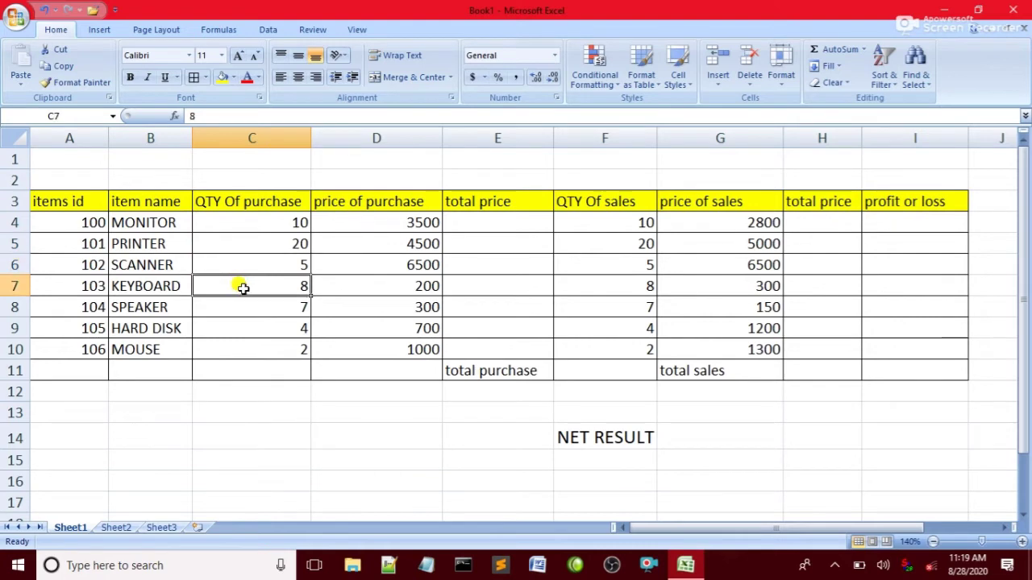
pyautogui.click(241, 304)
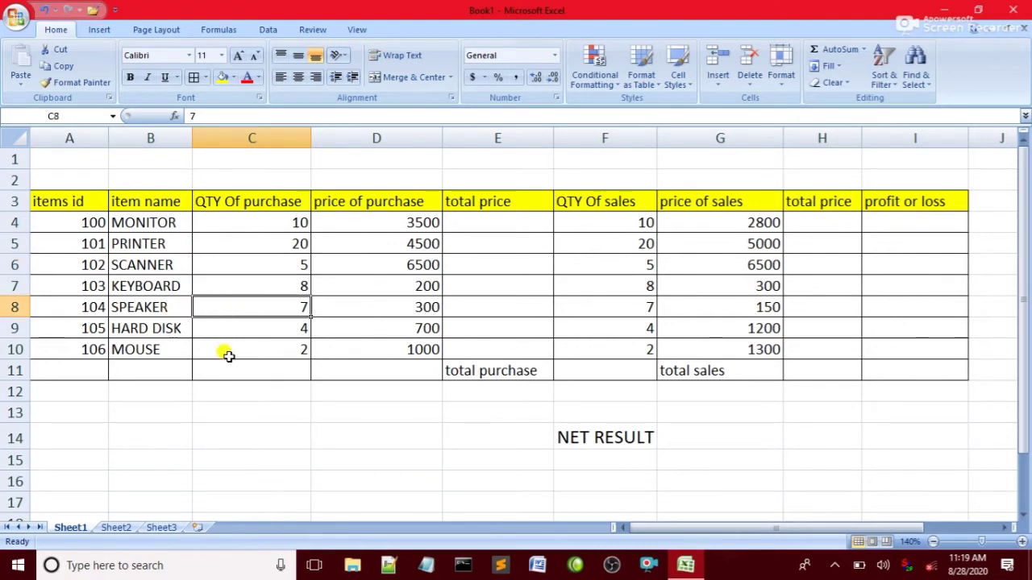
pyautogui.click(238, 325)
pyautogui.click(250, 353)
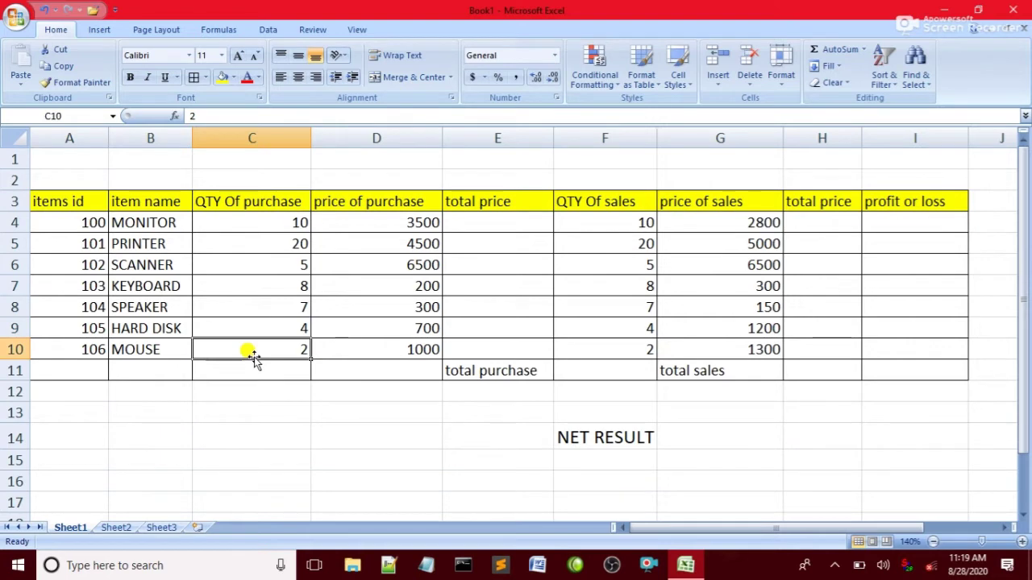
pyautogui.click(338, 221)
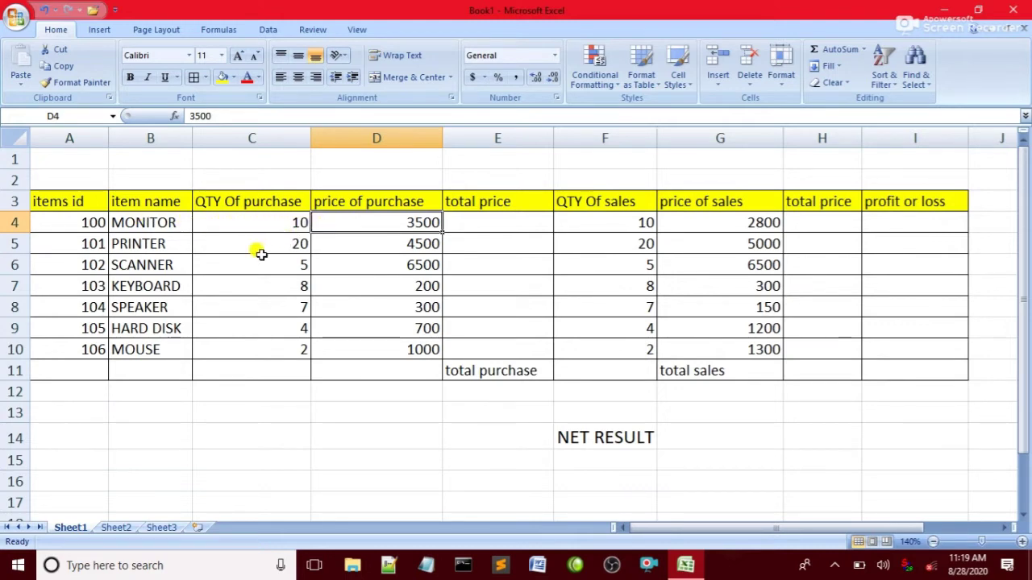
pyautogui.click(167, 222)
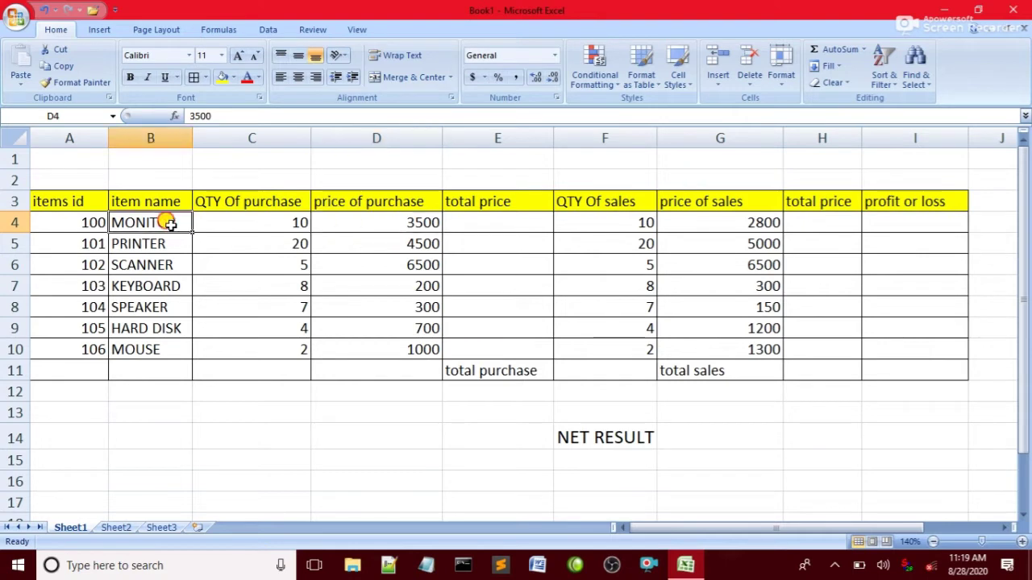
pyautogui.click(373, 229)
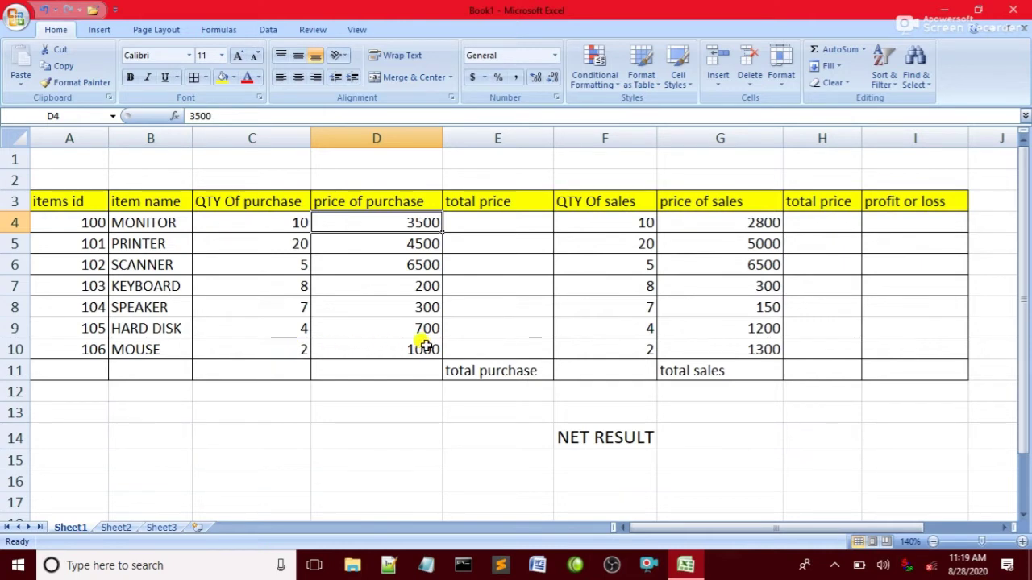
# Examine the purchase and sales sections, both total price columns, the profit or loss column and the NET RESULT cell.
pyautogui.click(487, 223)
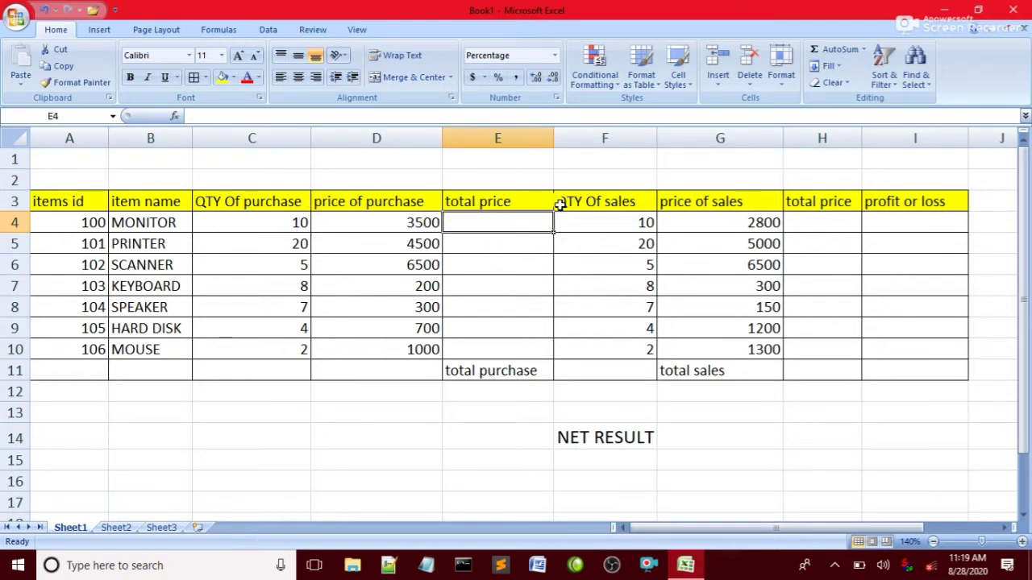
pyautogui.moveTo(537, 186); pyautogui.dragTo(524, 442)
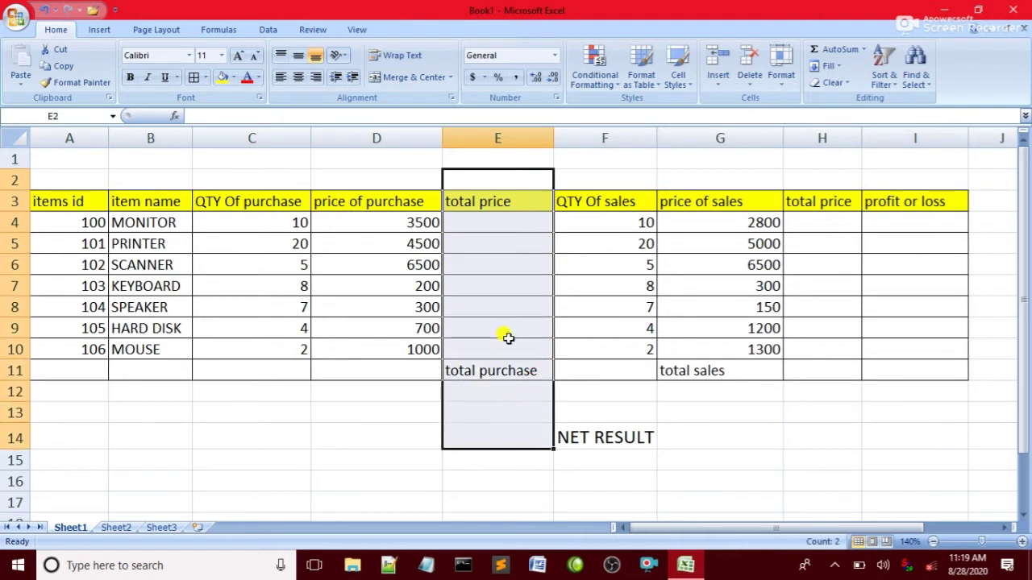
pyautogui.moveTo(465, 282); pyautogui.dragTo(385, 288)
pyautogui.moveTo(548, 179); pyautogui.dragTo(109, 415)
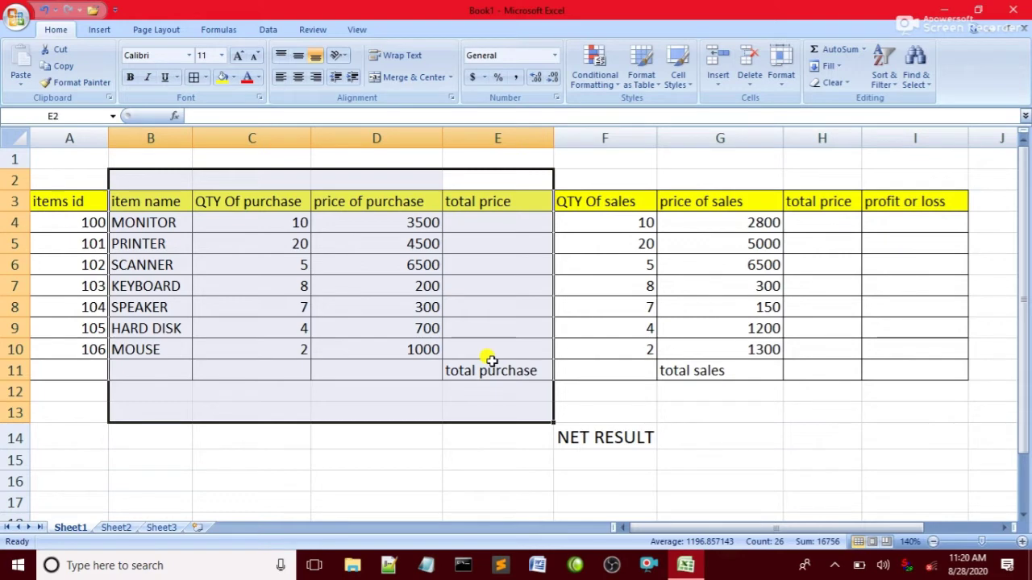
pyautogui.moveTo(569, 196); pyautogui.dragTo(826, 392)
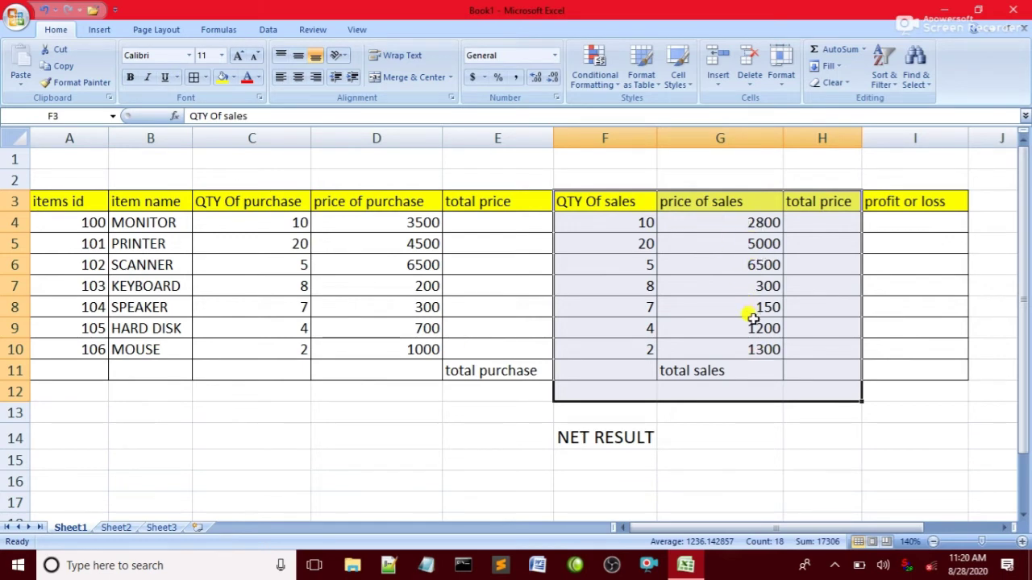
pyautogui.click(811, 216)
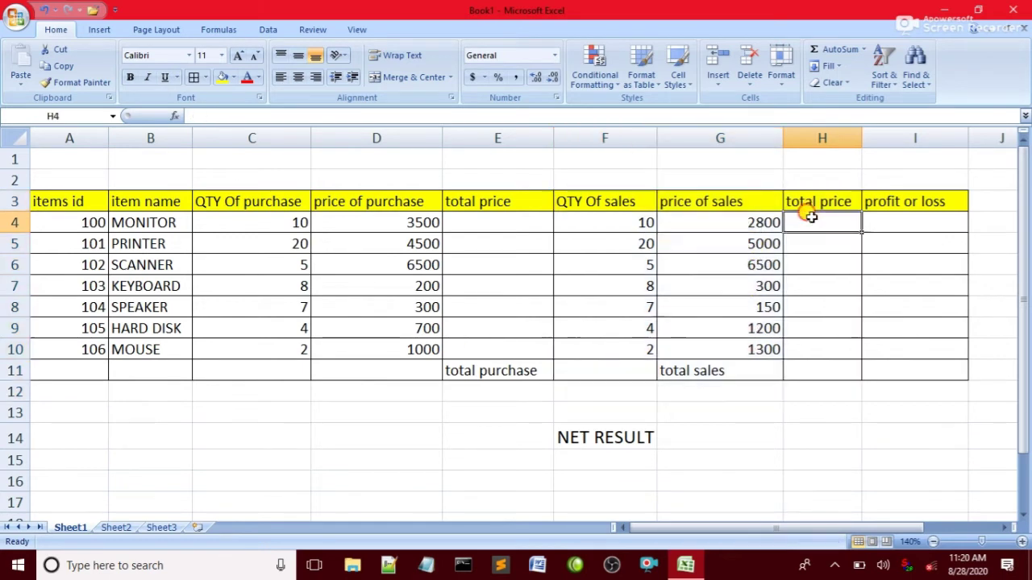
pyautogui.click(510, 221)
pyautogui.click(815, 224)
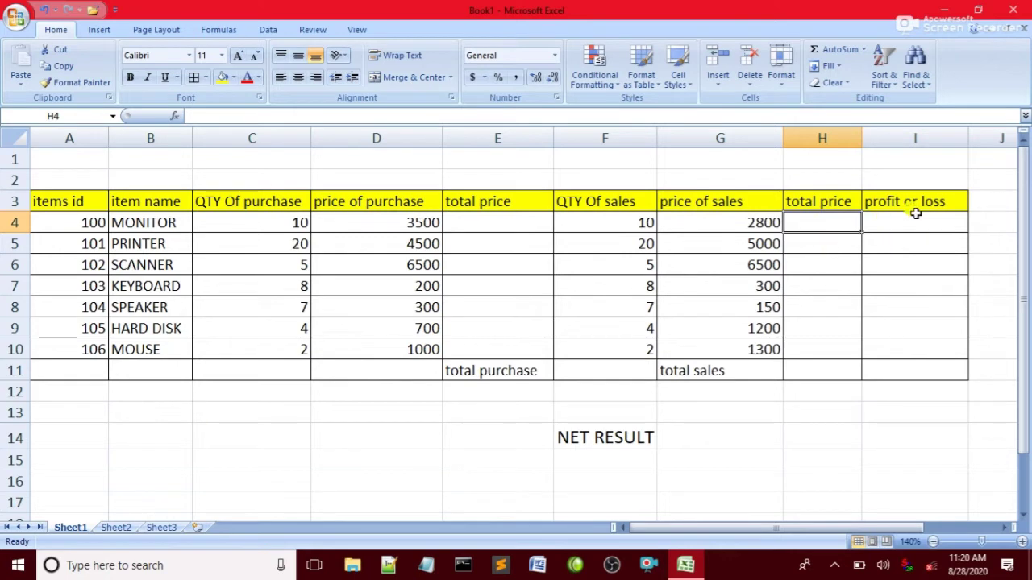
pyautogui.click(916, 218)
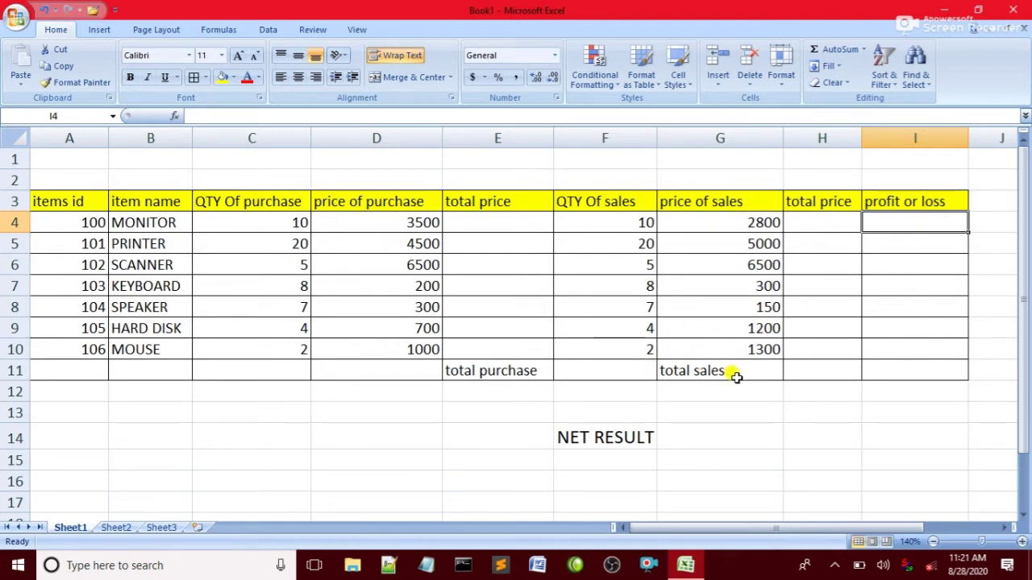
pyautogui.click(664, 434)
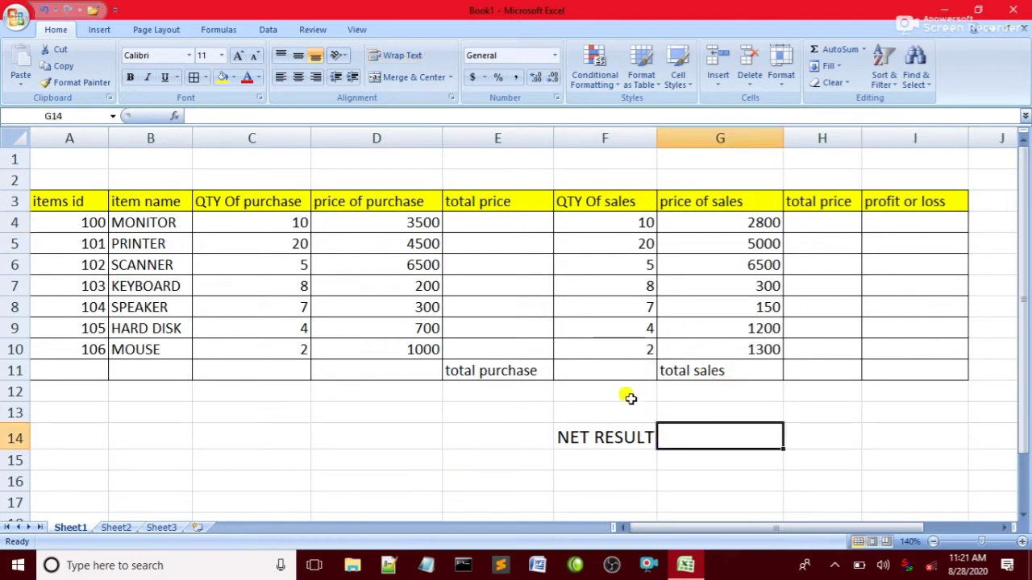
# Calculate the MONITOR purchase total price in E4 with the formula =C4*D4.
pyautogui.click(472, 224)
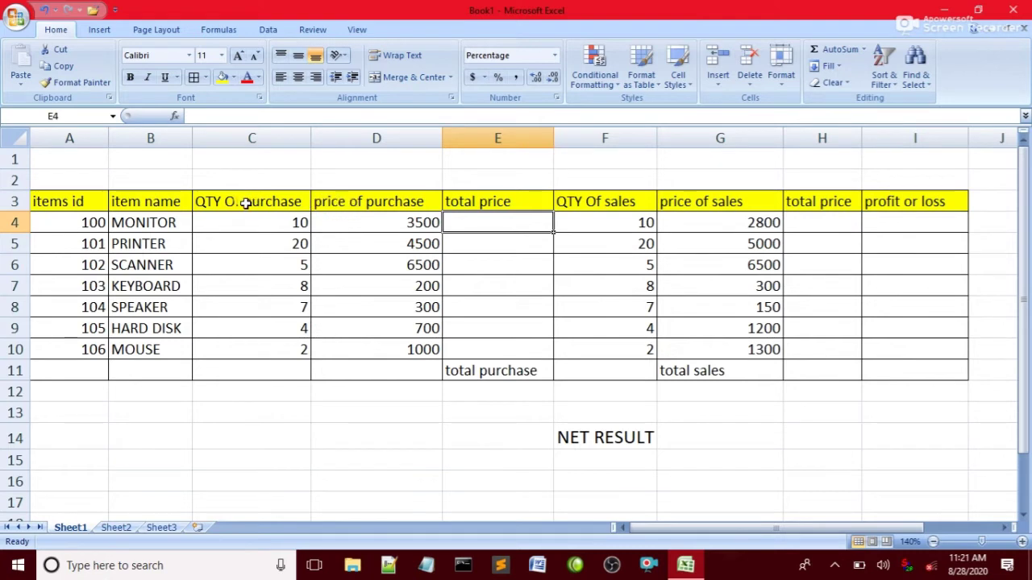
pyautogui.write('=')
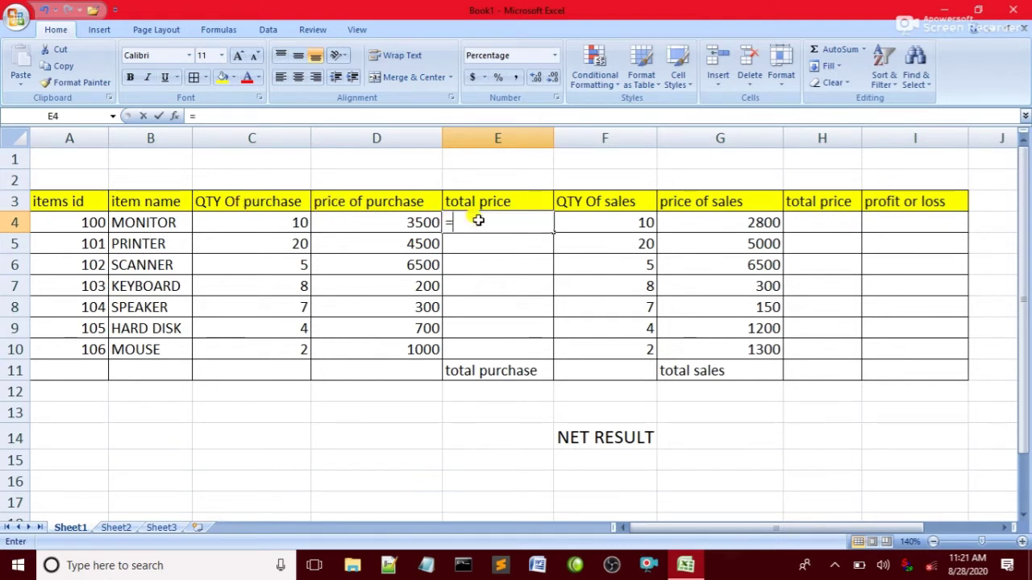
pyautogui.click(236, 223)
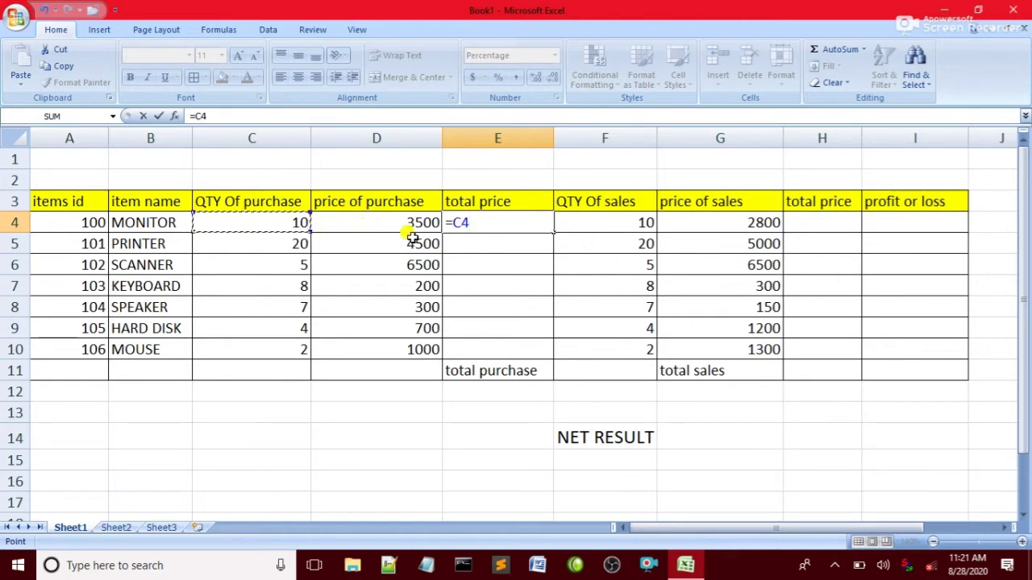
pyautogui.write('*')
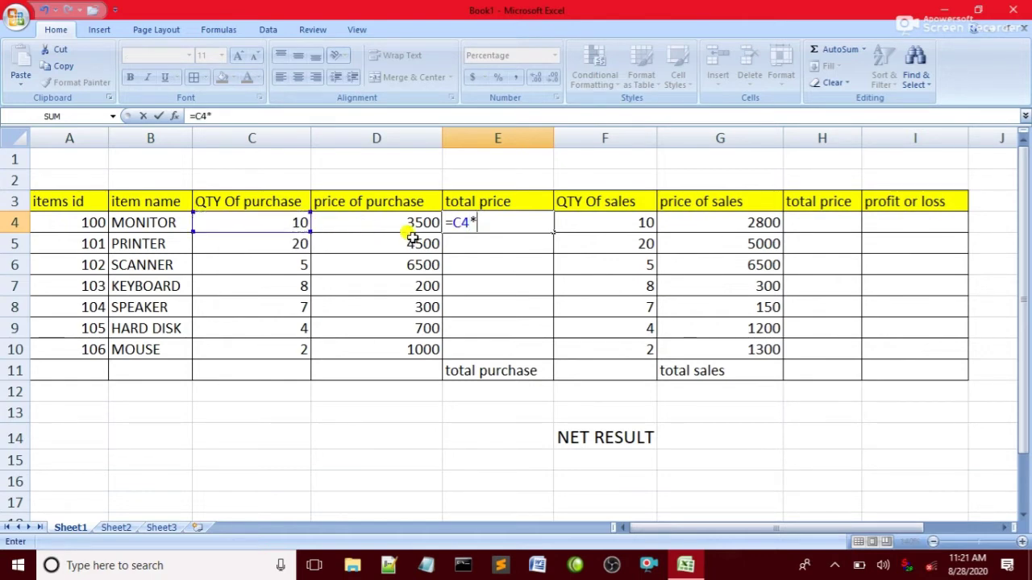
pyautogui.click(376, 219)
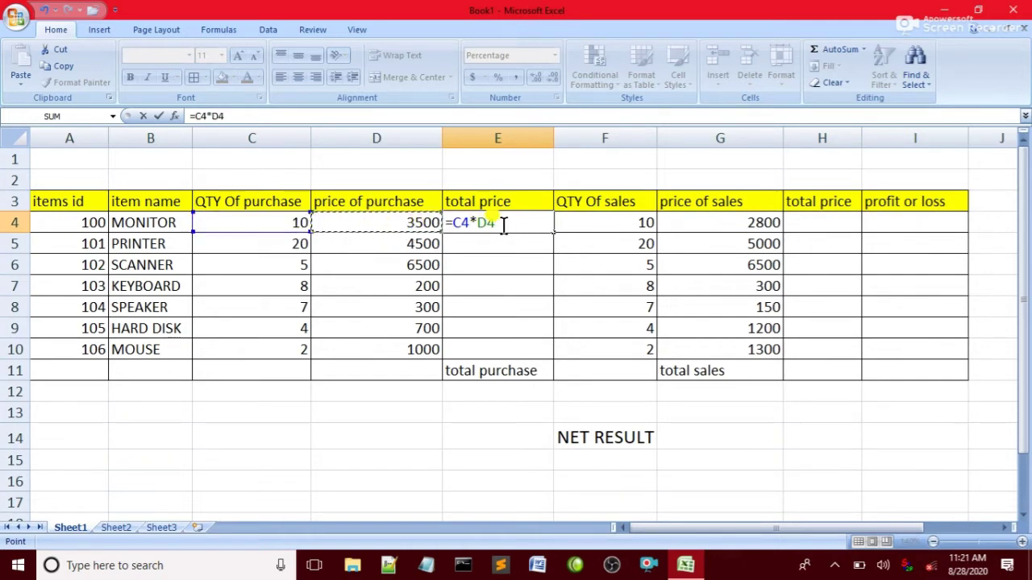
pyautogui.press('Return')
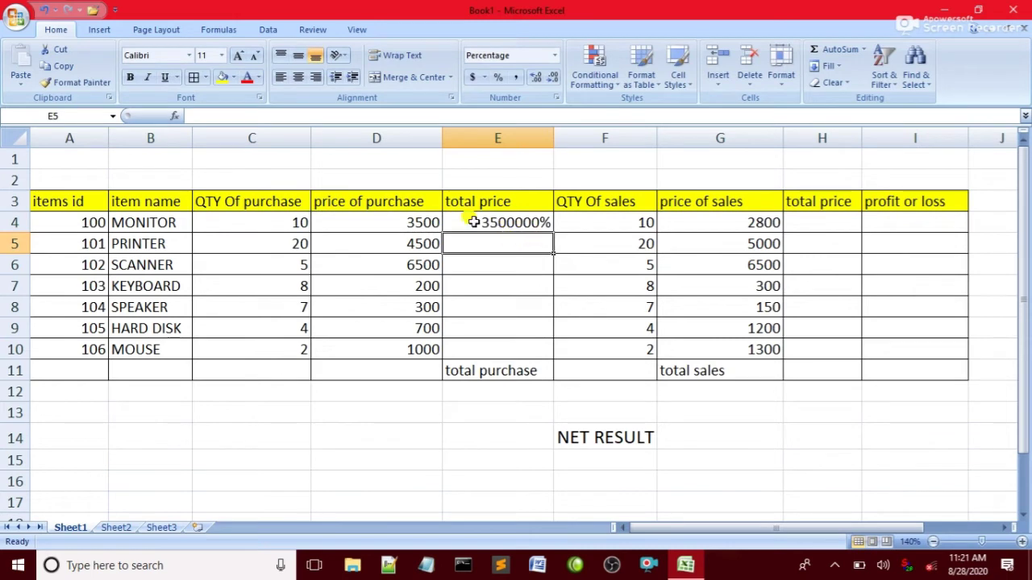
# Set the number format of the purchase total price cells E4:E10 to General.
pyautogui.click(474, 223)
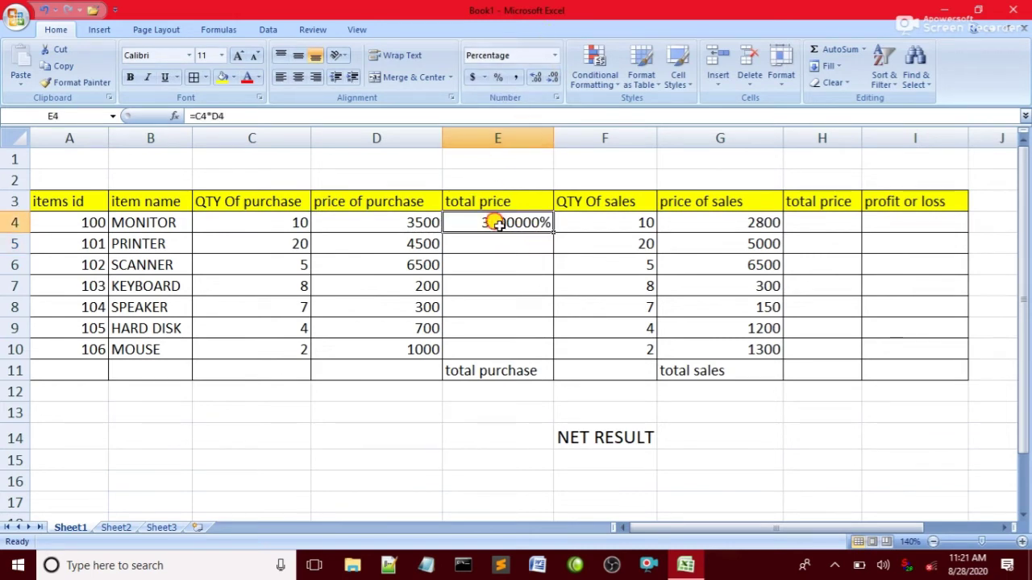
pyautogui.moveTo(499, 225); pyautogui.dragTo(495, 343)
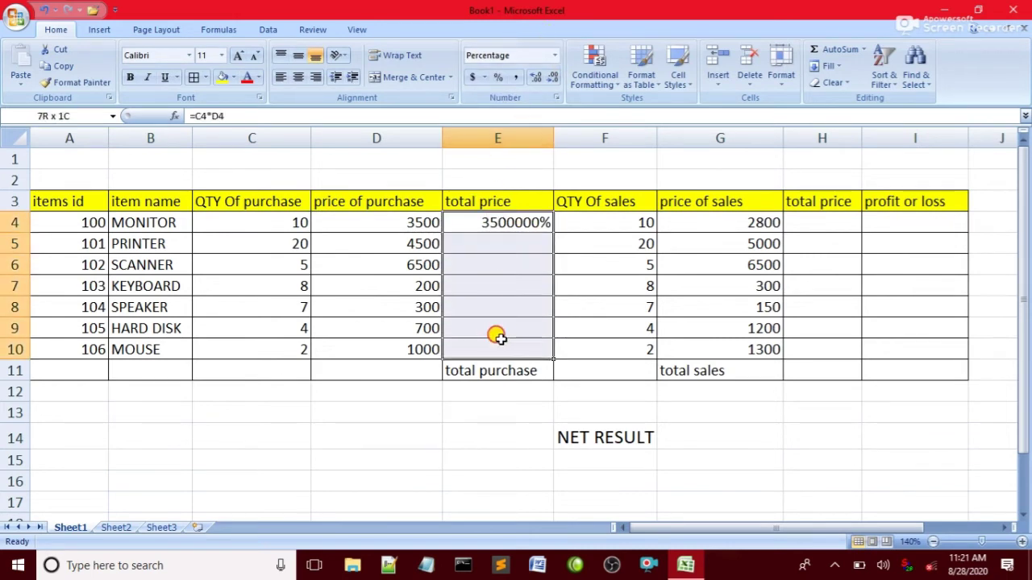
pyautogui.click(554, 55)
pyautogui.click(489, 73)
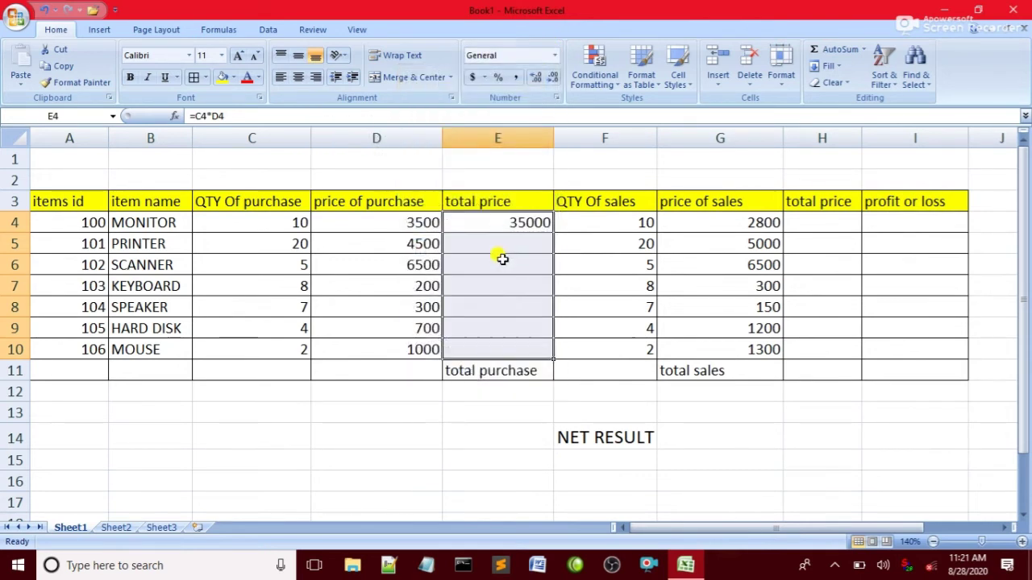
# Move the MONITOR total price formula from E4 to E9 and select that cell.
pyautogui.click(493, 226)
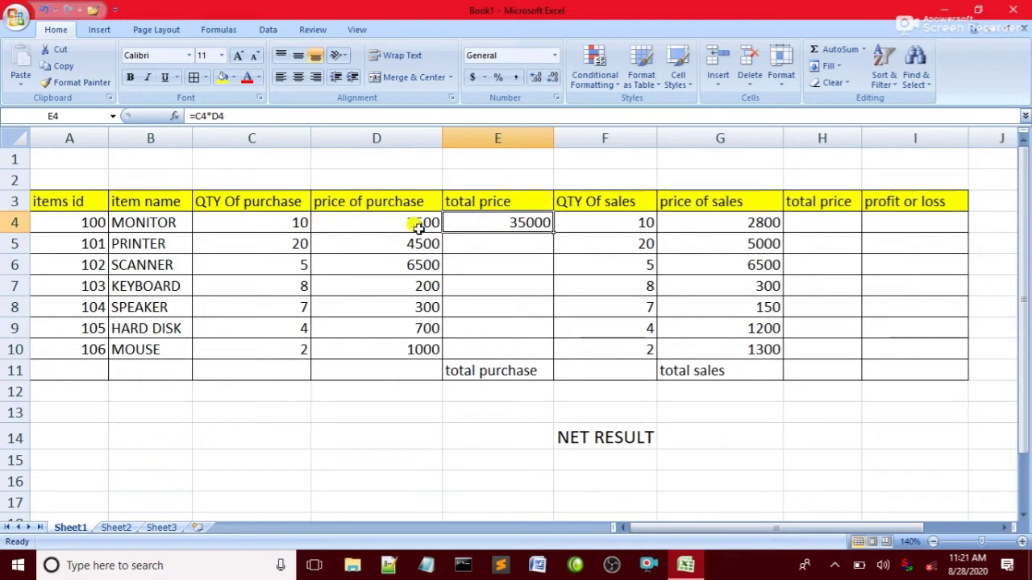
pyautogui.moveTo(495, 230)
pyautogui.mouseDown()
pyautogui.moveTo(487, 326)
pyautogui.moveTo(501, 230)
pyautogui.mouseUp()
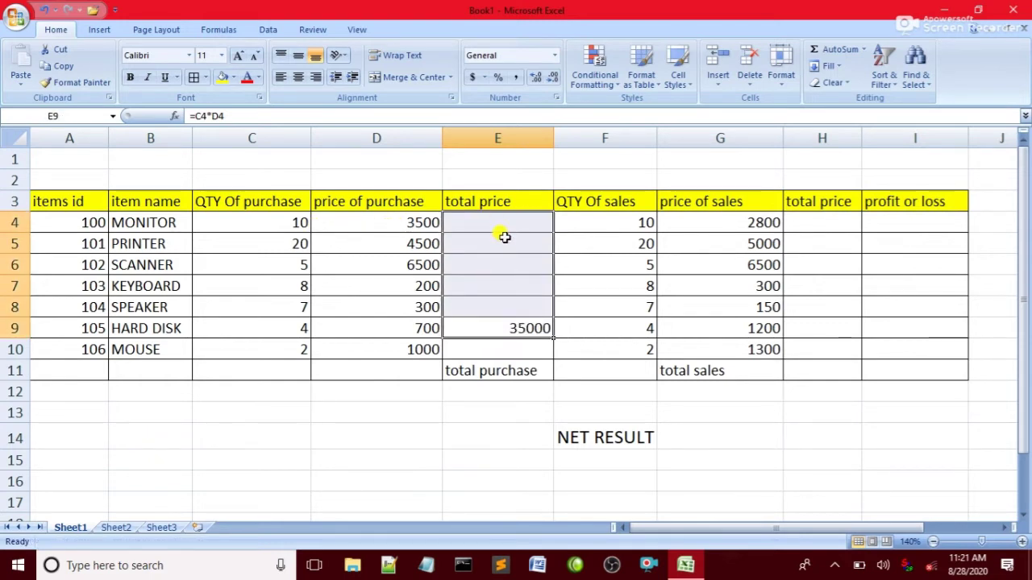
pyautogui.click(502, 326)
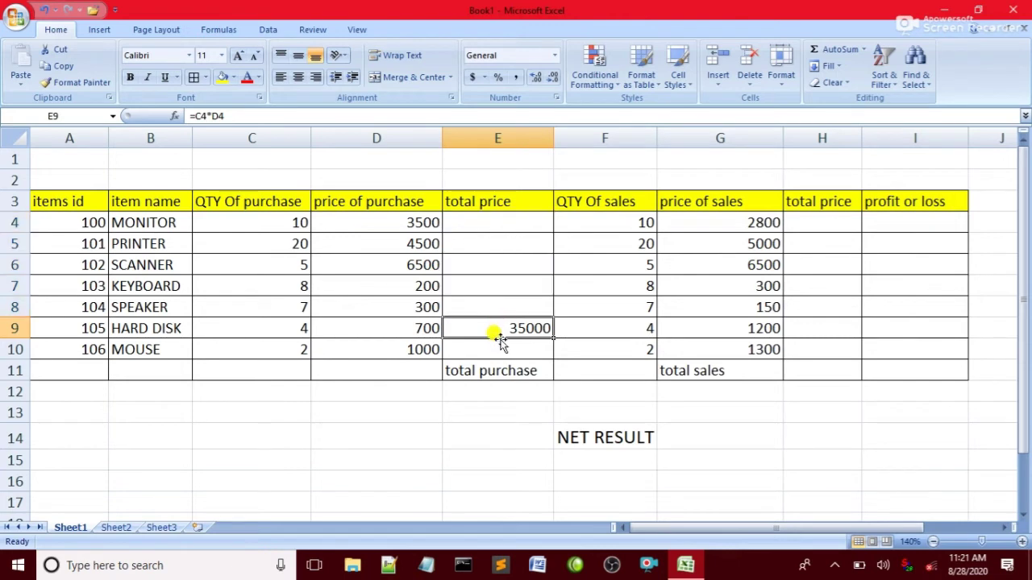
# Move the purchase total price formula from E9 back to E4 and fill it down through E10.
pyautogui.moveTo(498, 321); pyautogui.dragTo(495, 348)
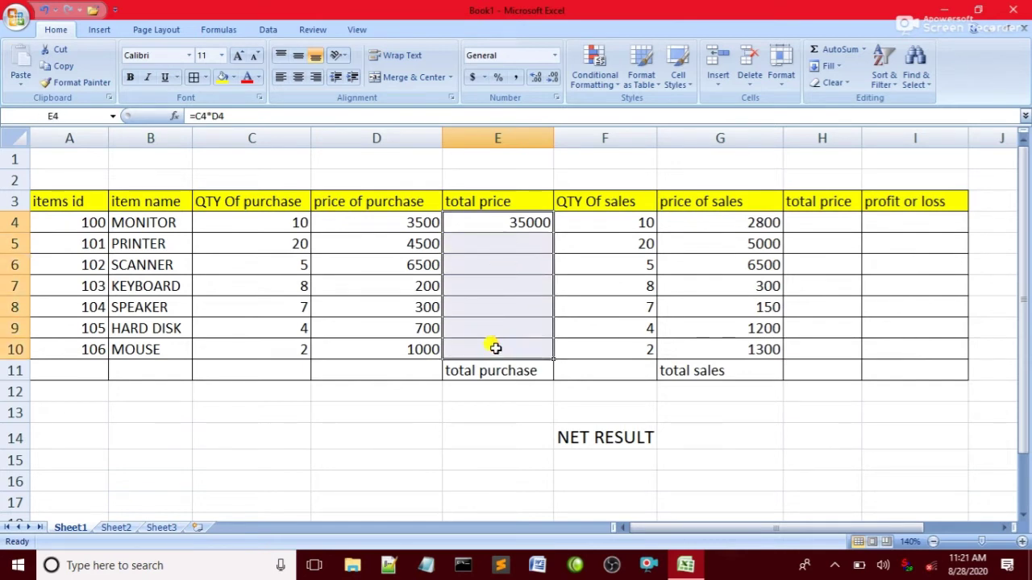
pyautogui.hotkey('ctrl', 'd')
pyautogui.click(548, 392)
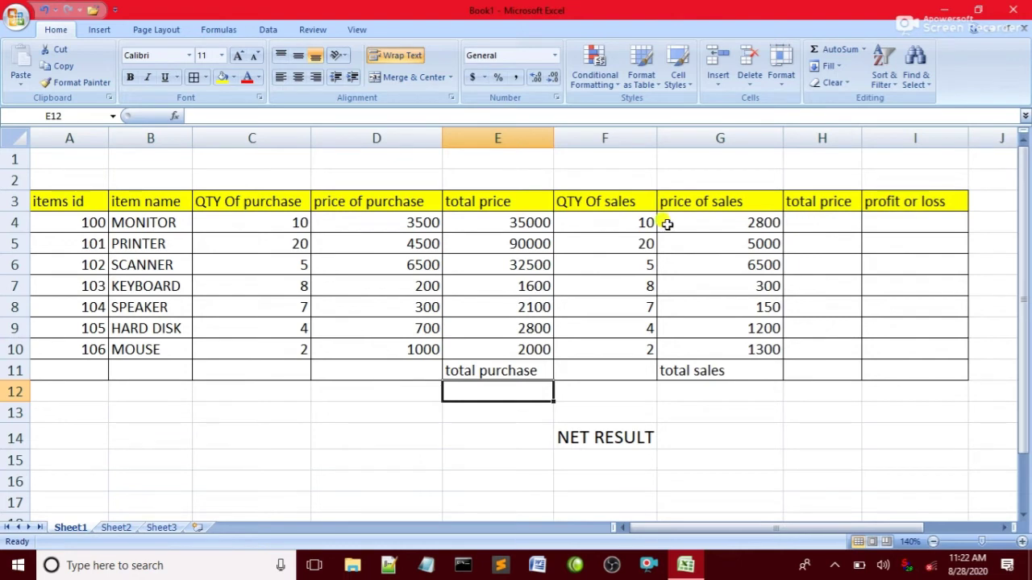
# Calculate the MONITOR sales total price in H4 with the formula =F4*G4.
pyautogui.click(797, 224)
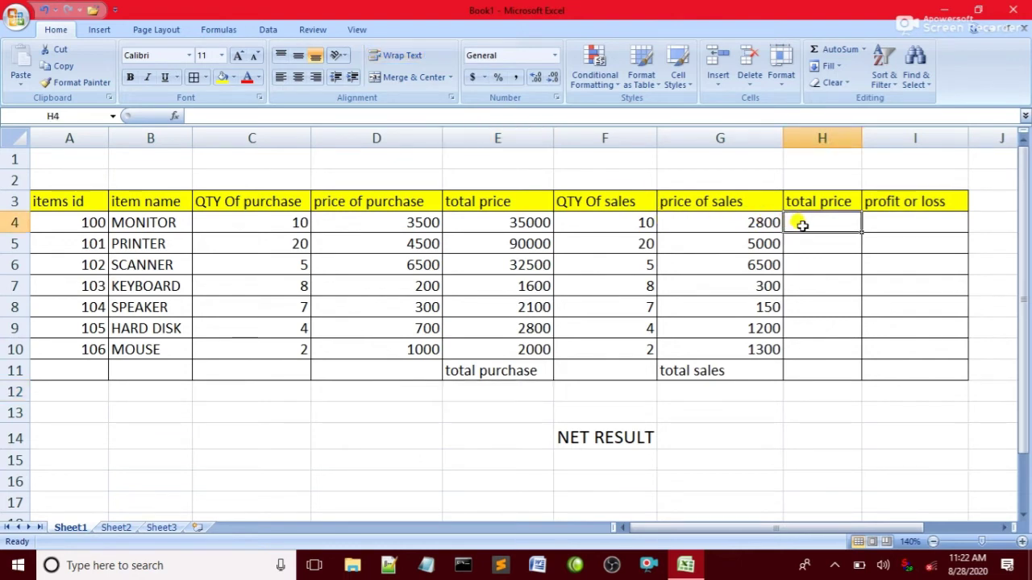
pyautogui.write('=')
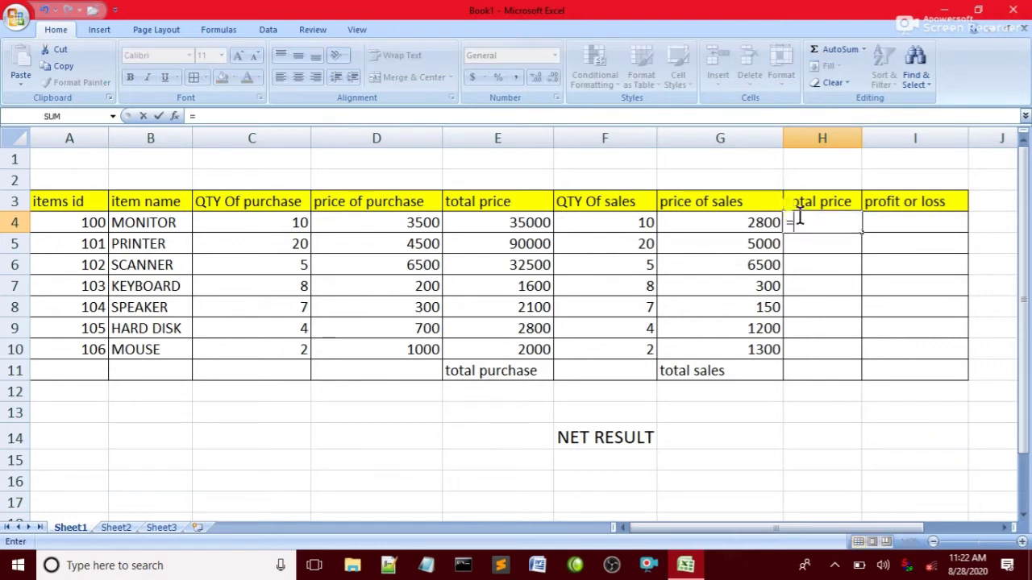
pyautogui.click(598, 219)
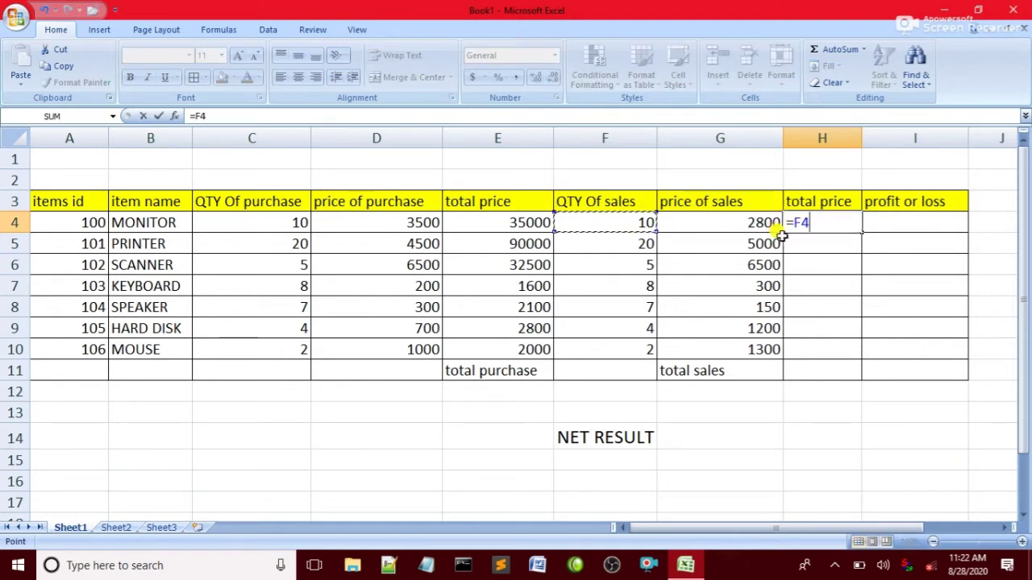
pyautogui.write('*')
pyautogui.click(714, 224)
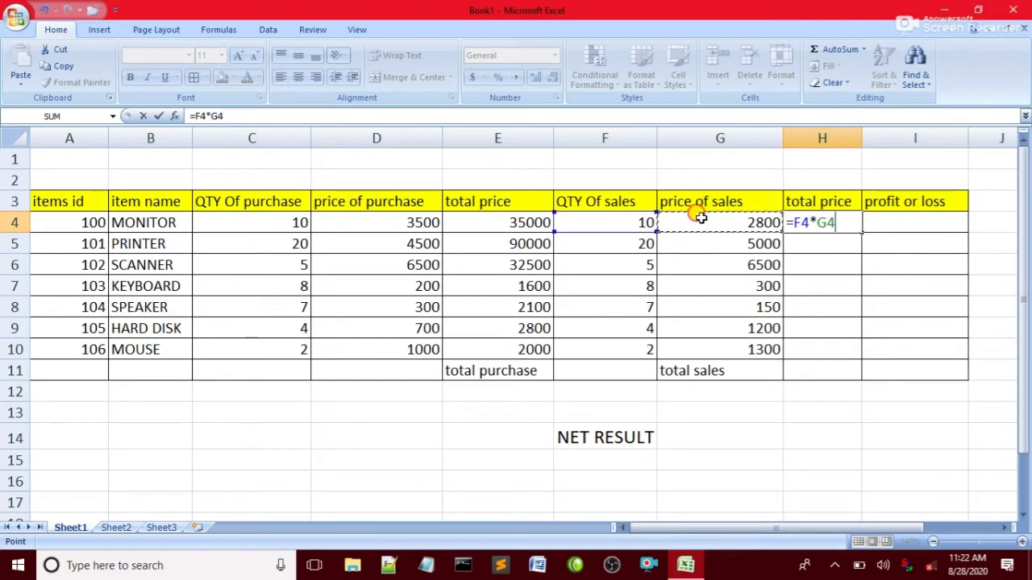
pyautogui.press('Return')
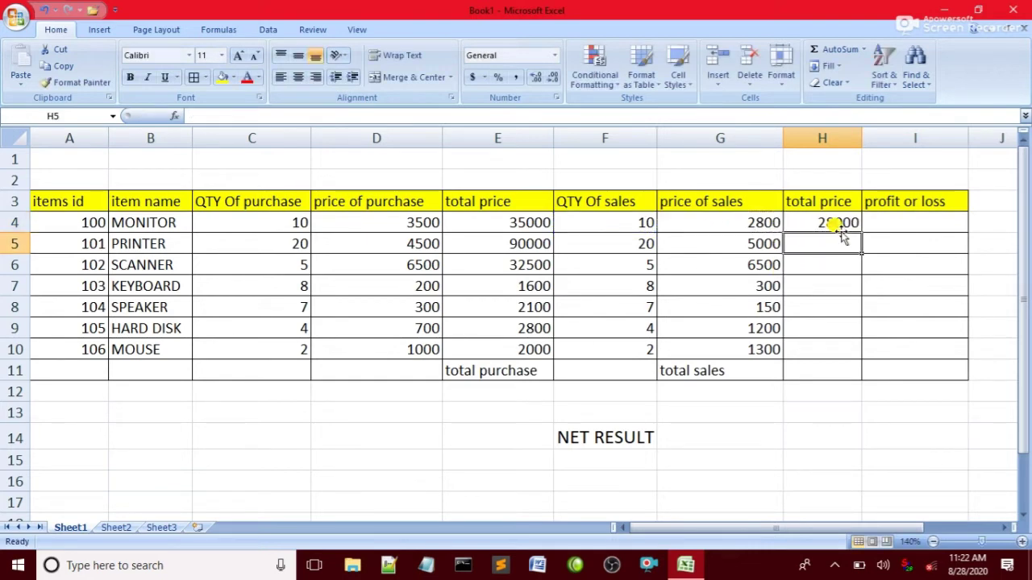
# Fill the sales total price formula from H4 down through H11, and clear the formula from the total sales row's cell H11.
pyautogui.moveTo(833, 225); pyautogui.dragTo(836, 370)
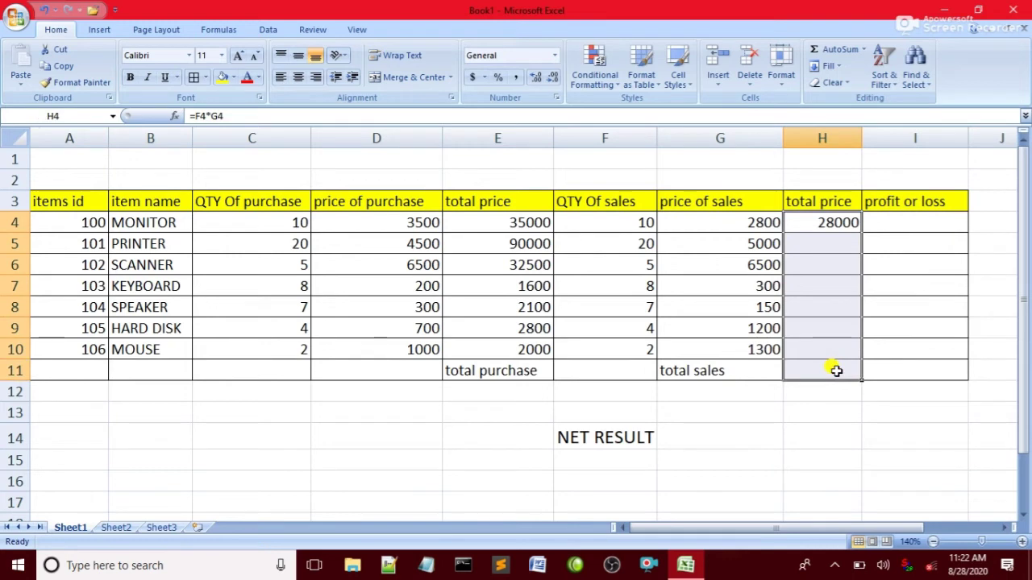
pyautogui.hotkey('ctrl', 'd')
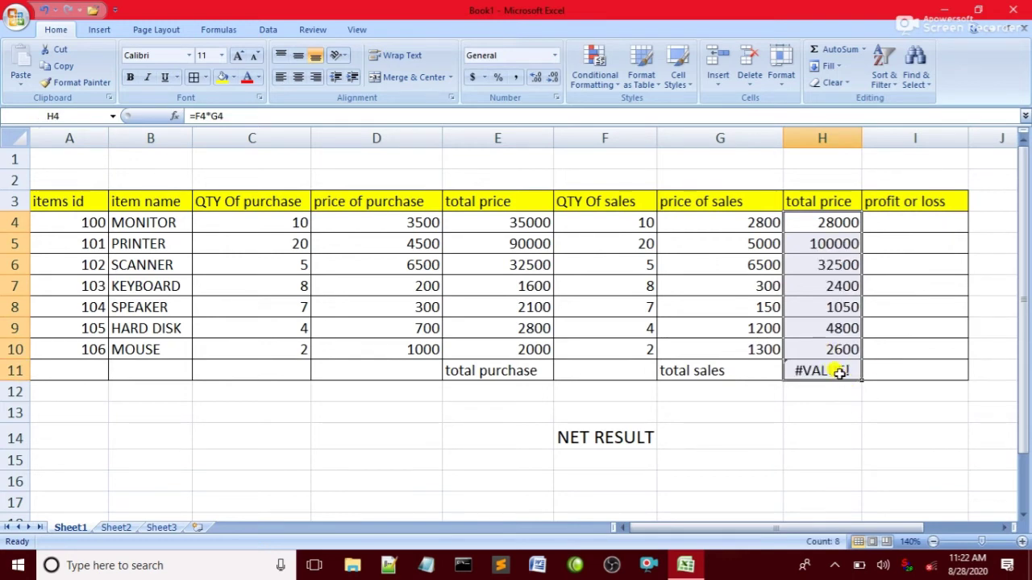
pyautogui.doubleClick(838, 372)
pyautogui.moveTo(852, 371); pyautogui.dragTo(775, 361)
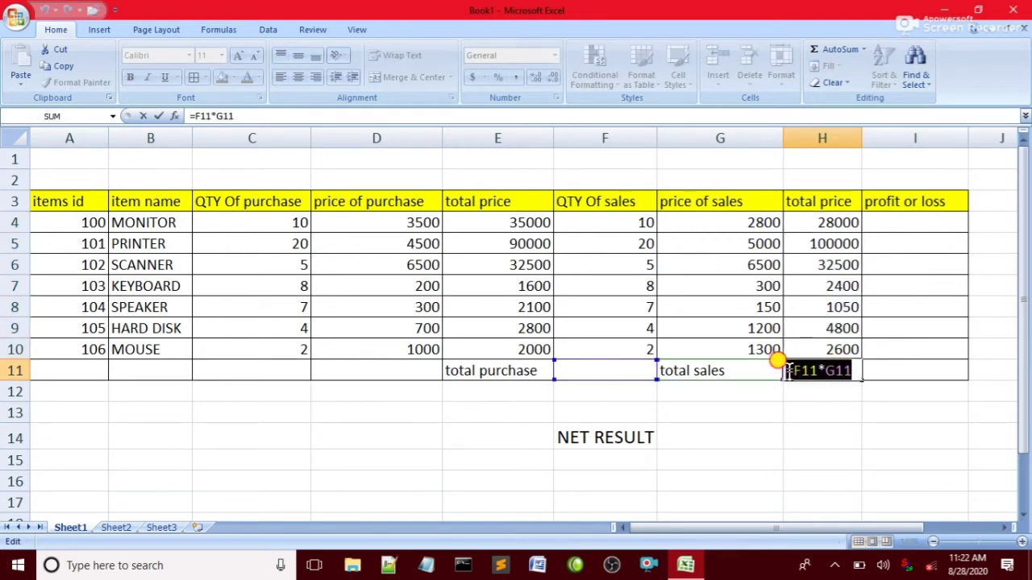
pyautogui.press('BackSpace')
pyautogui.click(750, 440)
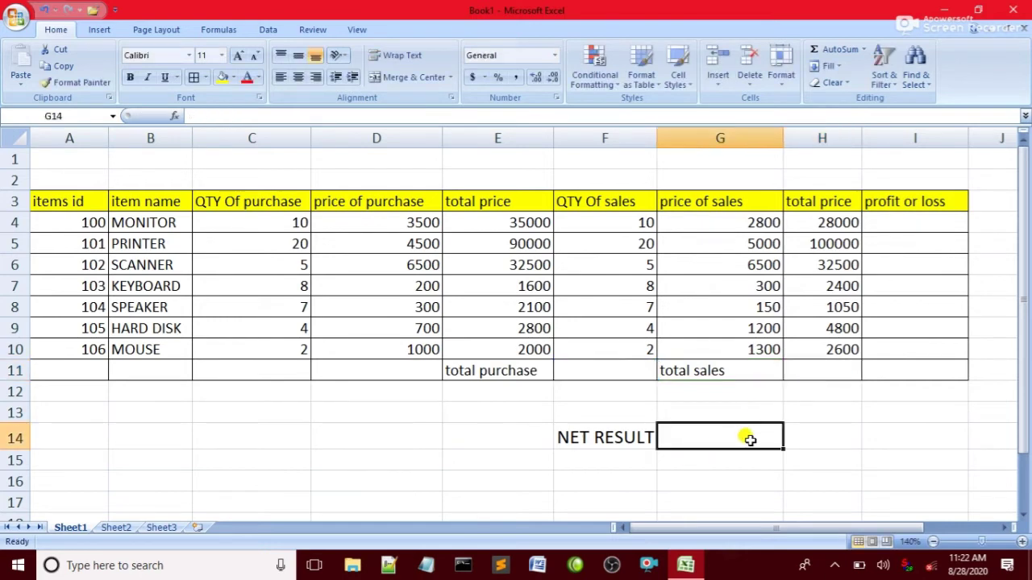
# Start an IF formula in the MONITOR profit or loss cell I4 with =IF(.
pyautogui.click(893, 221)
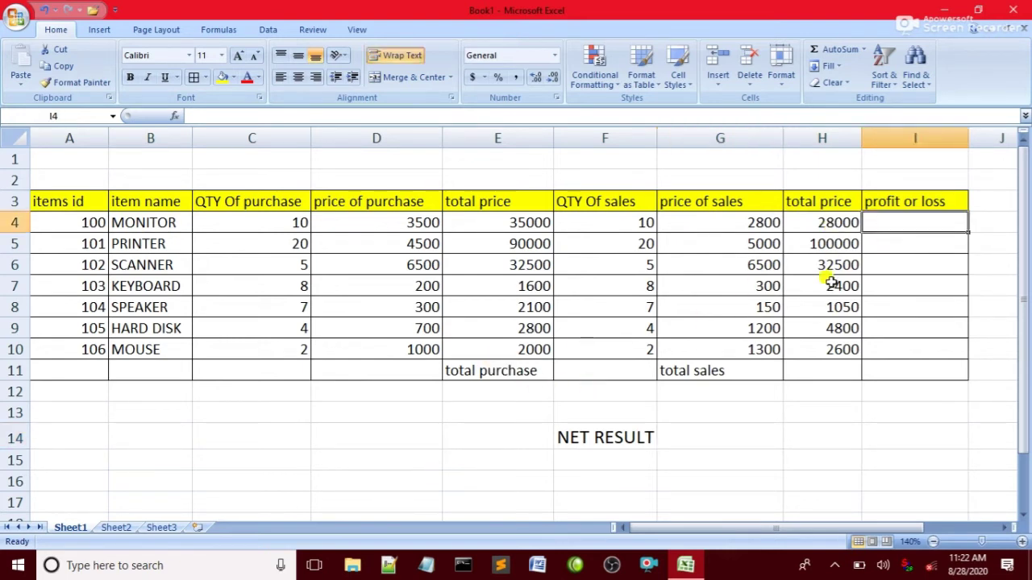
pyautogui.click(893, 223)
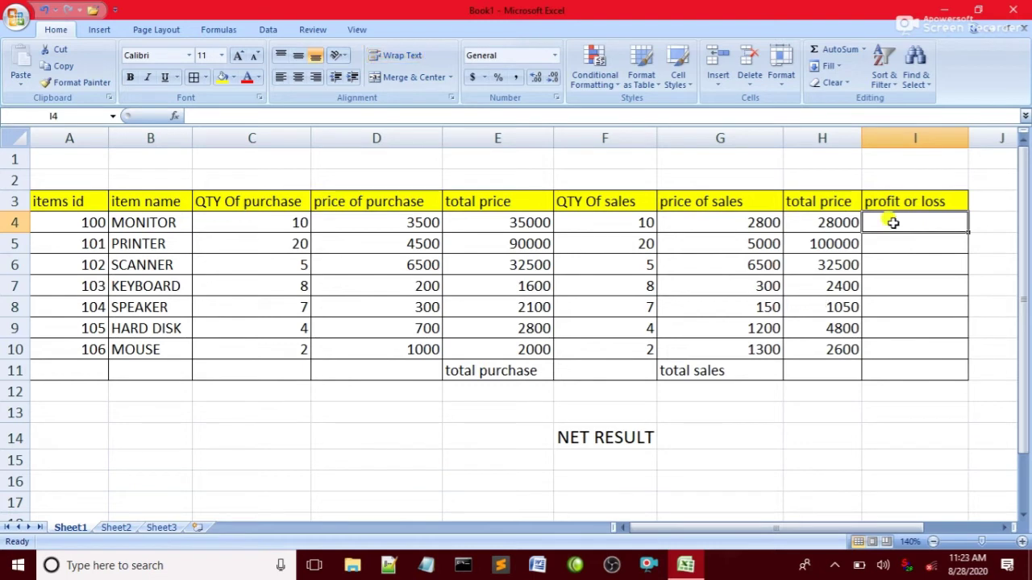
pyautogui.hotkey('ctrl', 'F7')
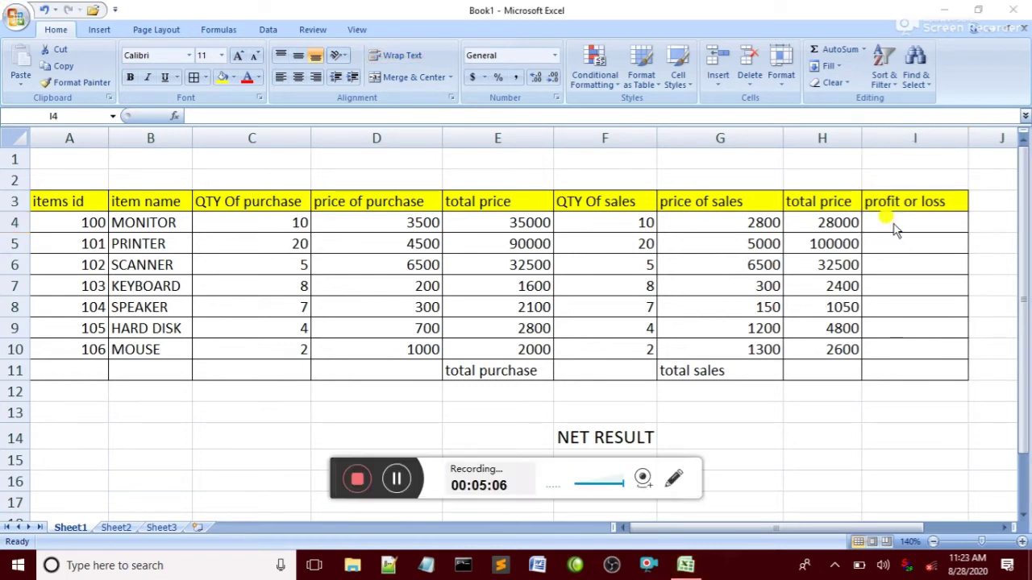
pyautogui.click(893, 223)
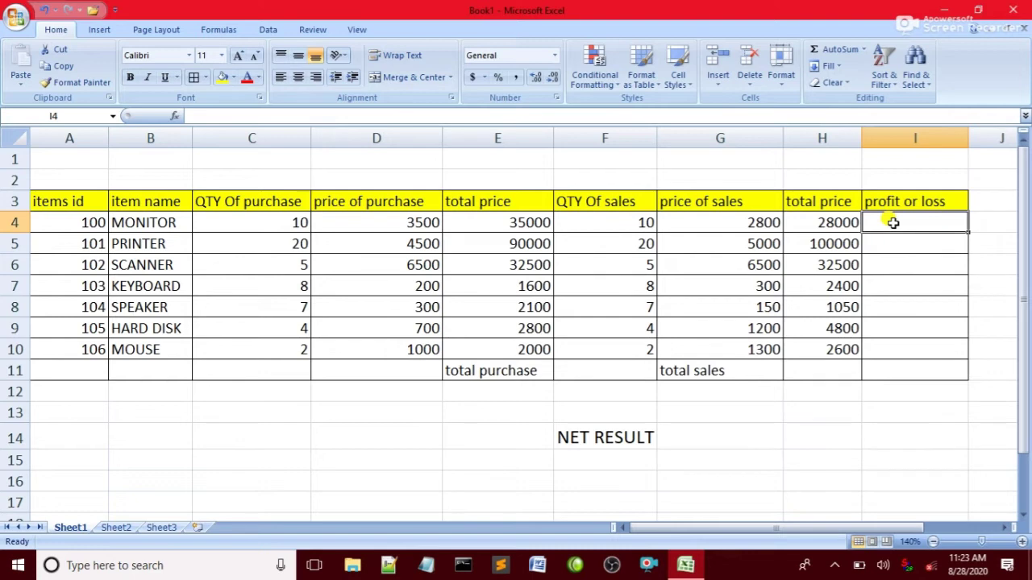
pyautogui.write('IF')
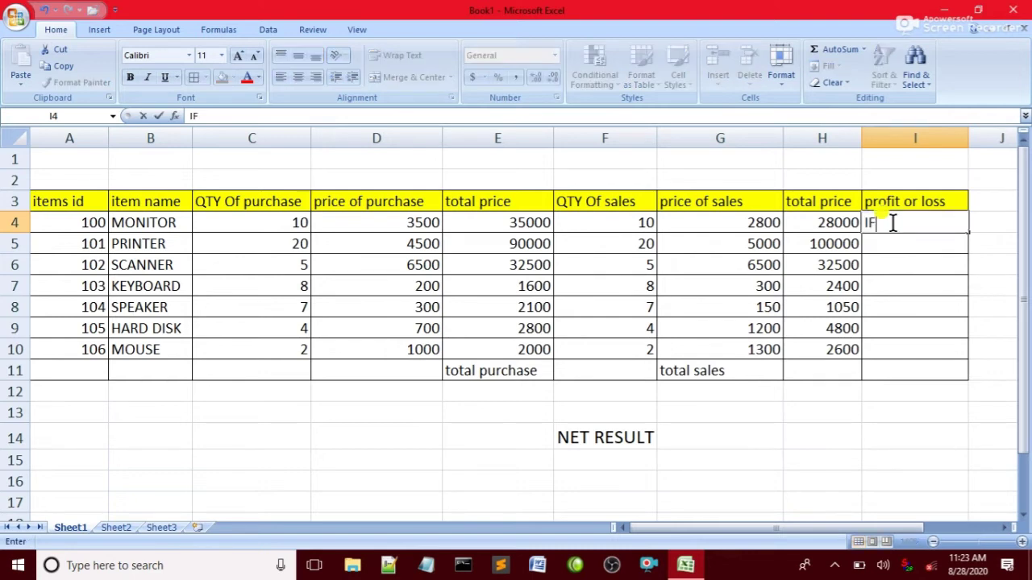
pyautogui.write('(')
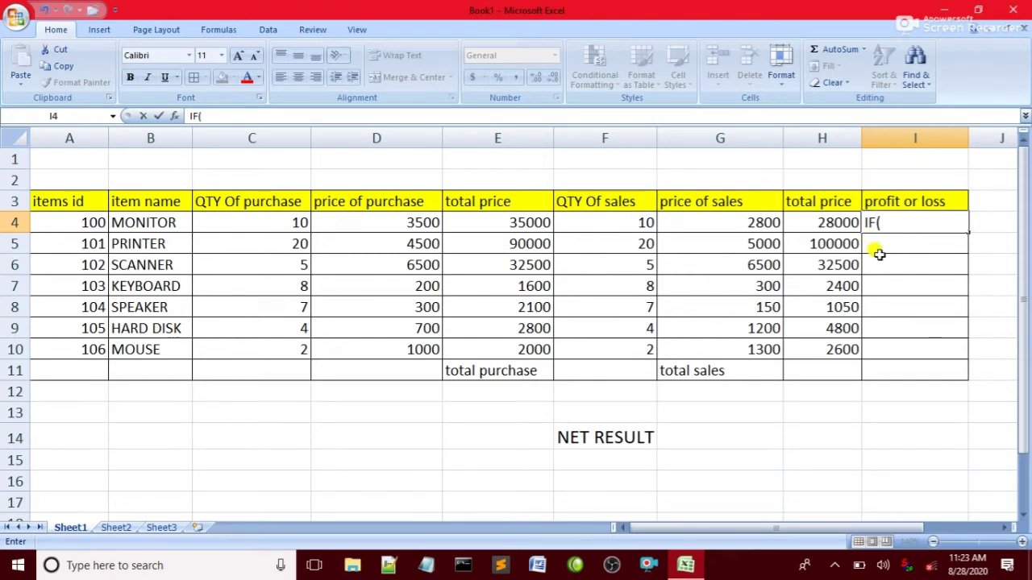
pyautogui.click(748, 222)
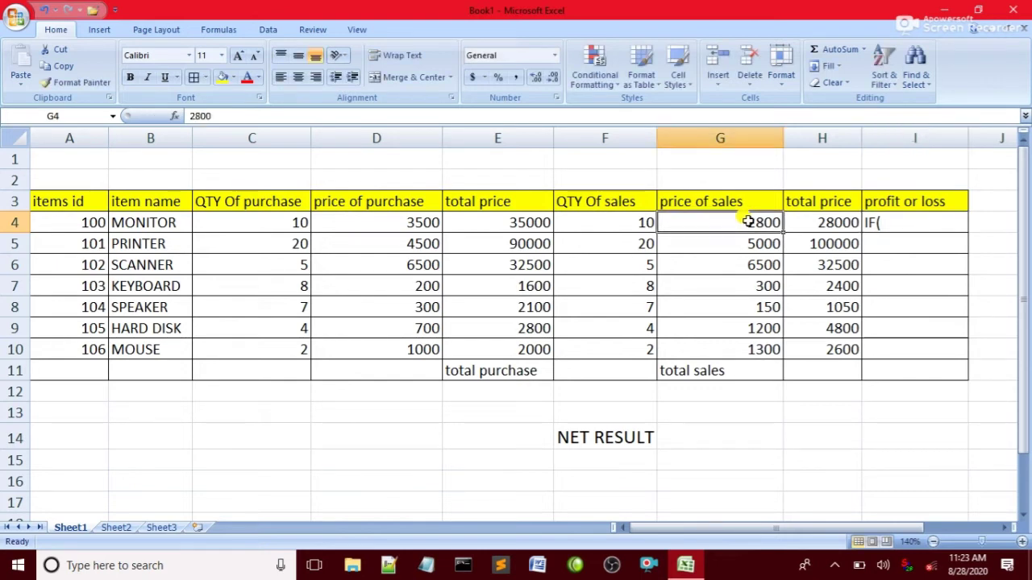
pyautogui.click(877, 222)
pyautogui.doubleClick(886, 223)
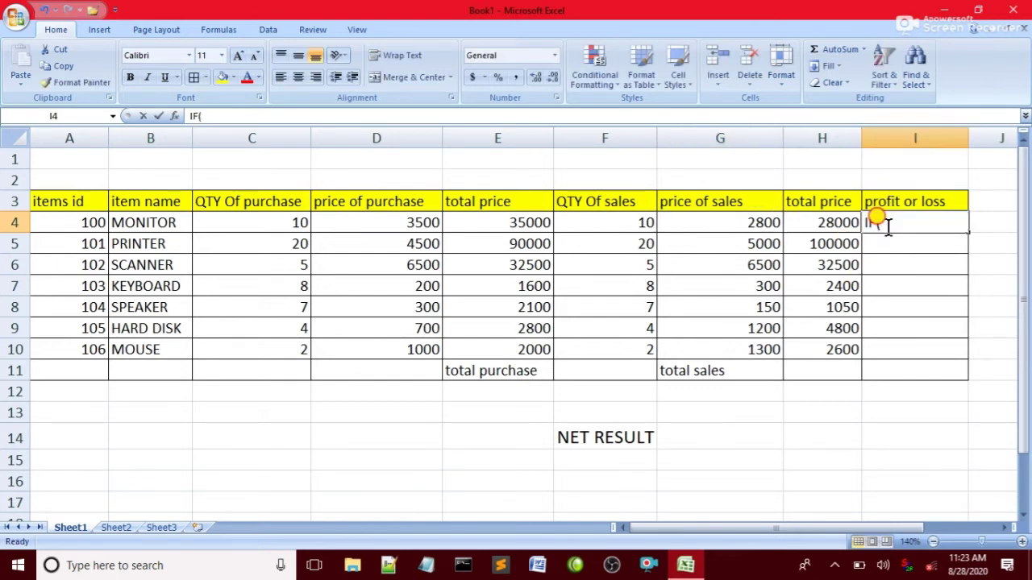
pyautogui.press('Home')
pyautogui.write('=')
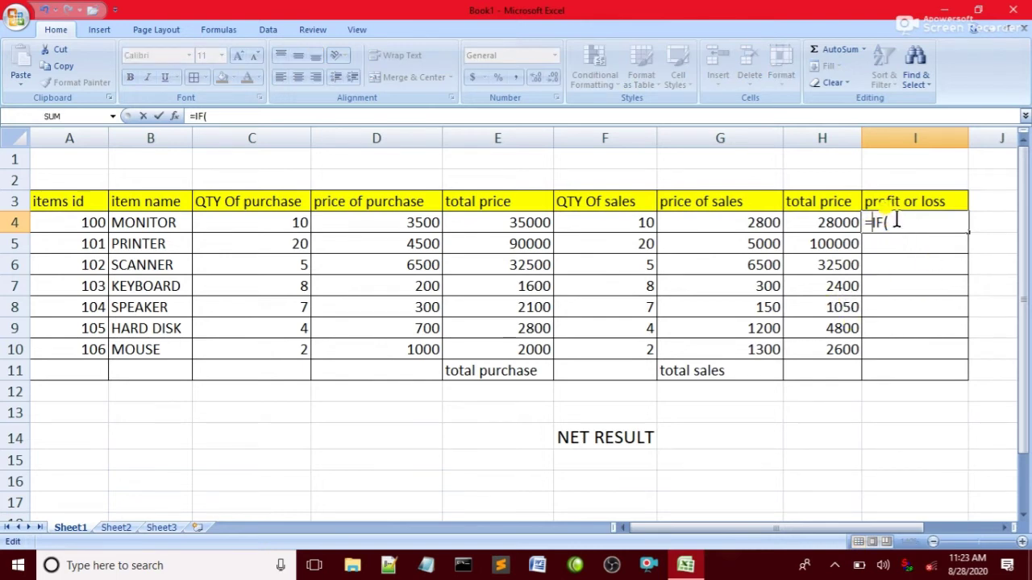
# Add the condition G4=D4 to the I4 formula with "no profit no loss" as the value if true.
pyautogui.click(738, 223)
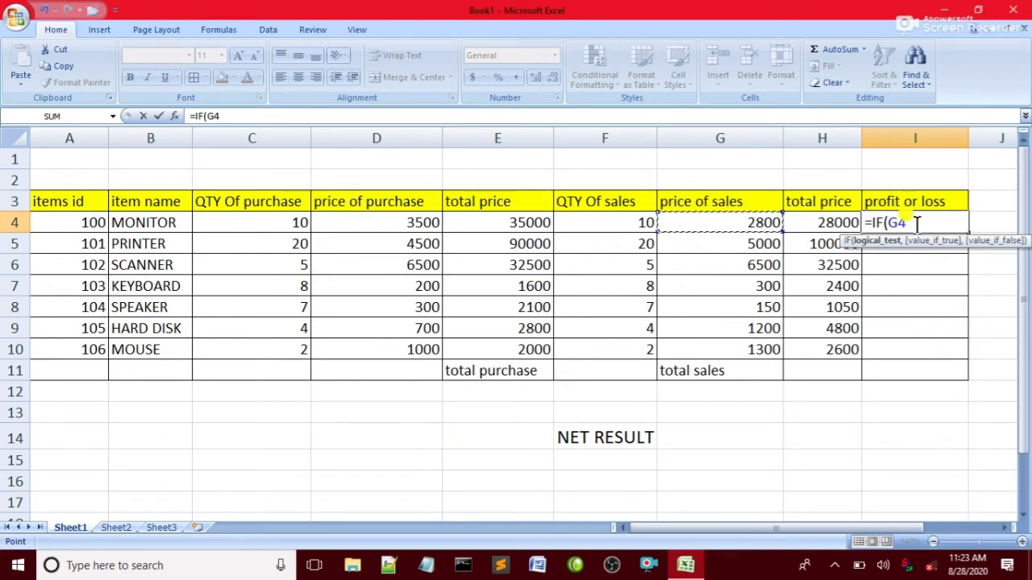
pyautogui.write('=')
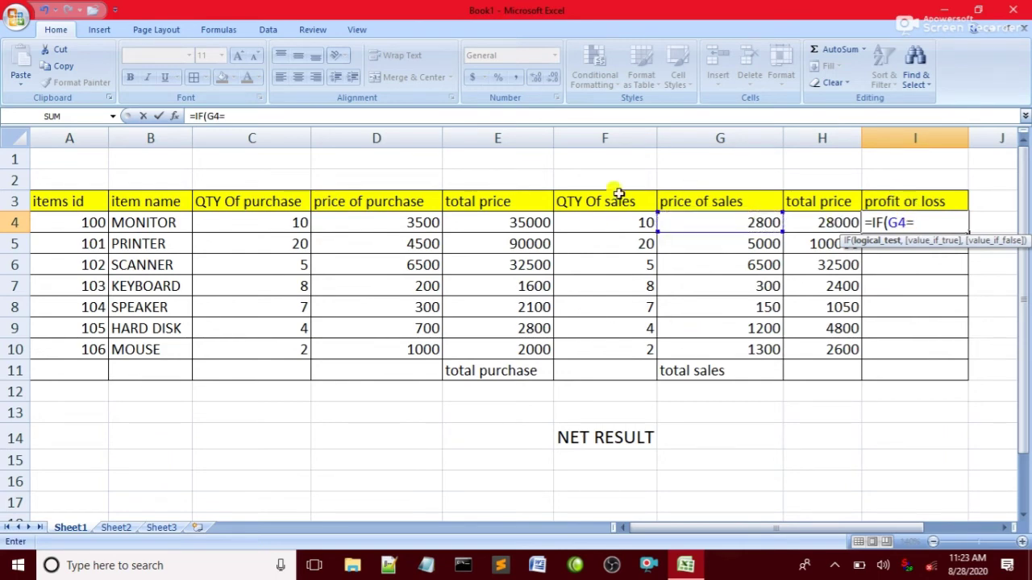
pyautogui.click(387, 216)
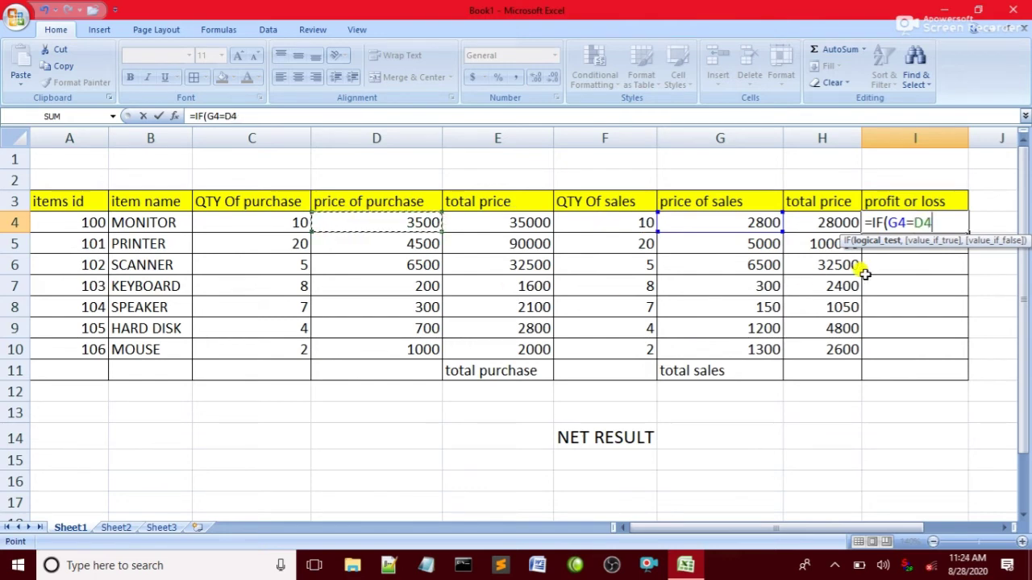
pyautogui.write(',')
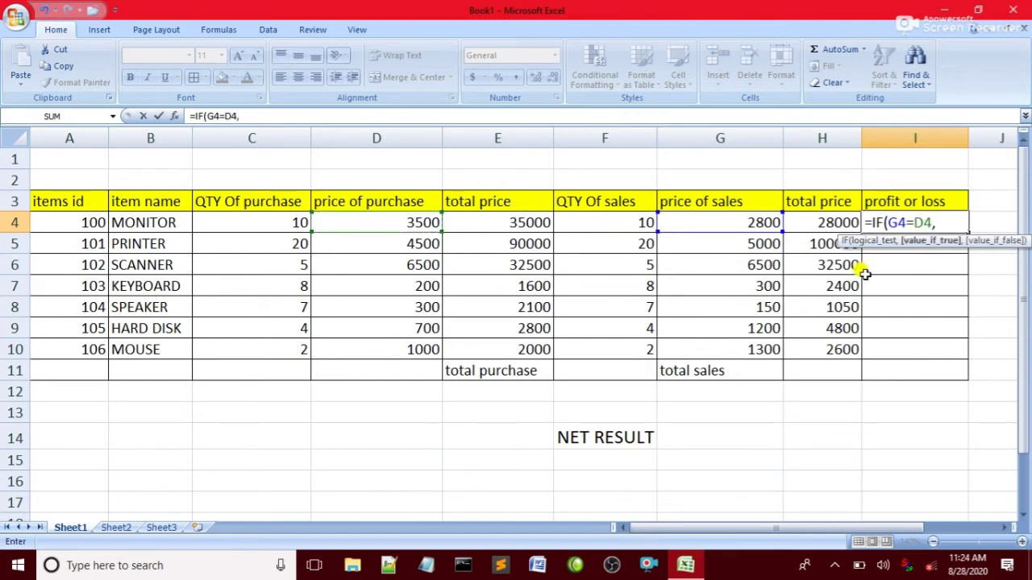
pyautogui.write('"no profit')
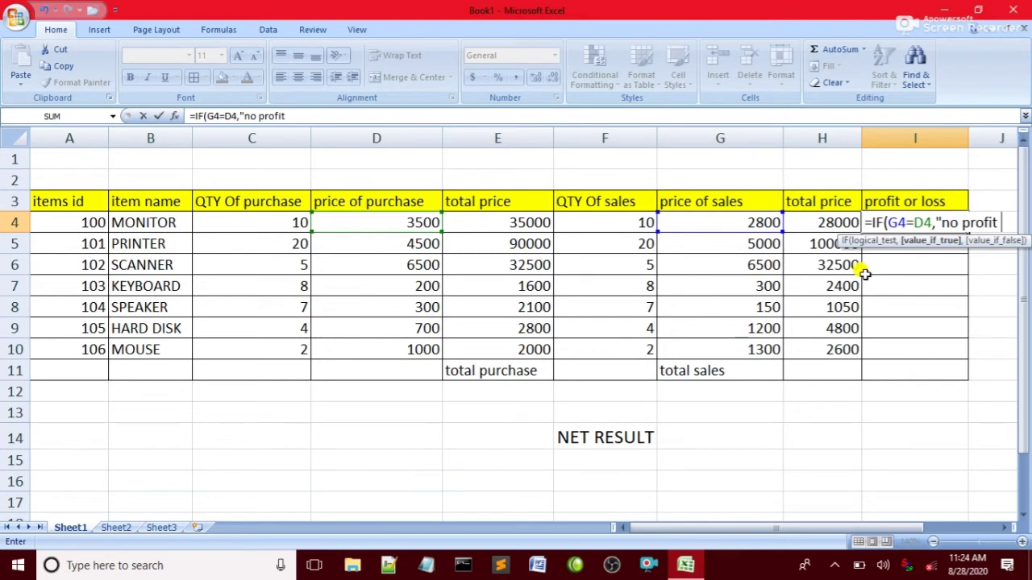
pyautogui.write(' no ')
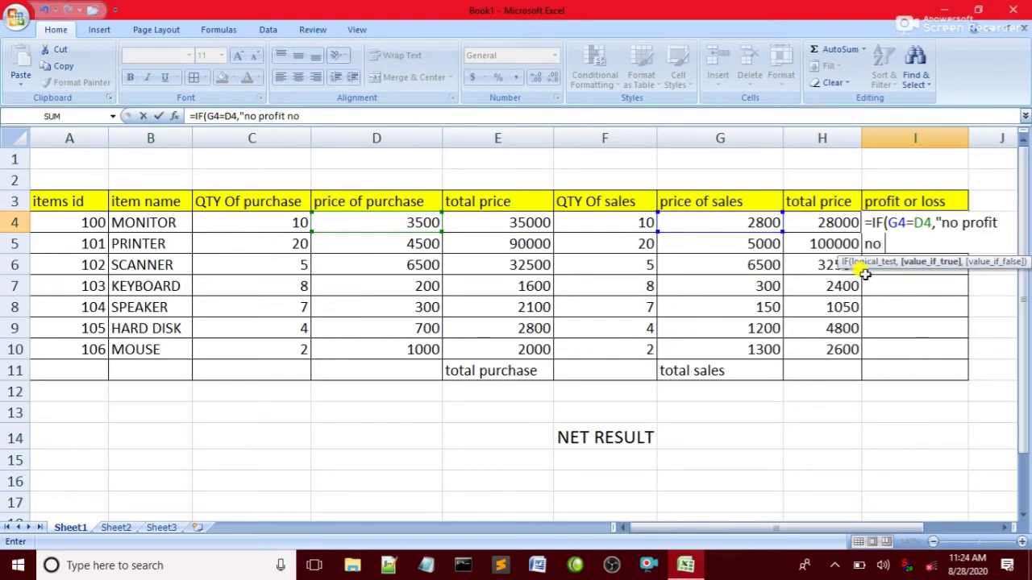
pyautogui.write('loss",')
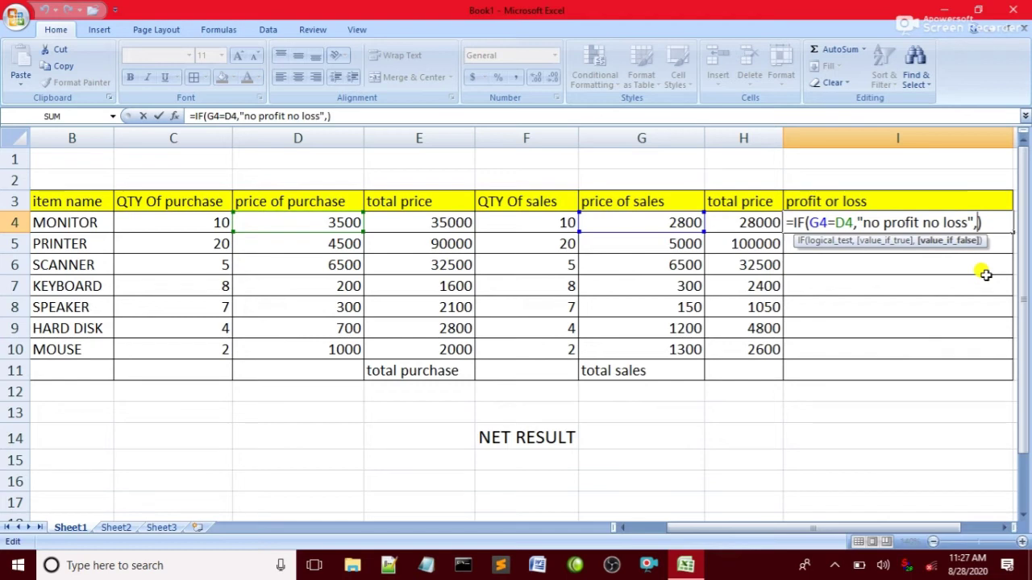
# Nest a second IF in the I4 formula with the condition G3>D3 and "profit" as the value if true.
pyautogui.write('if')
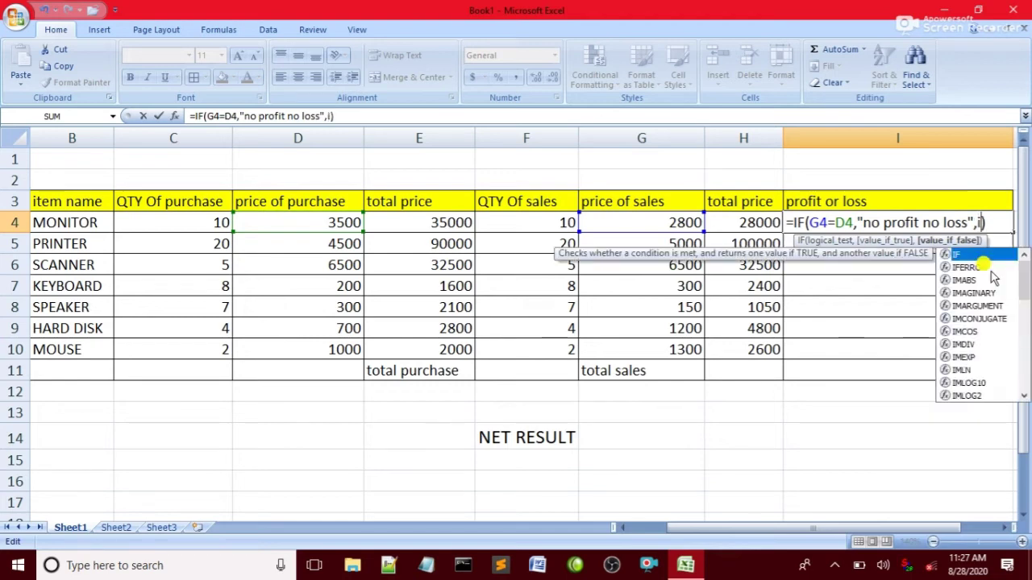
pyautogui.write('(')
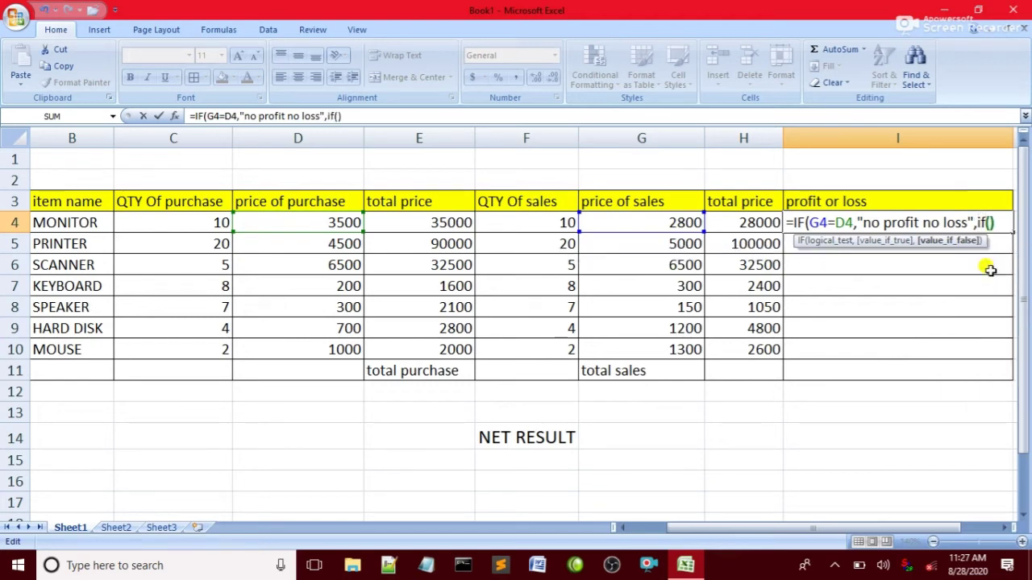
pyautogui.press('Left')
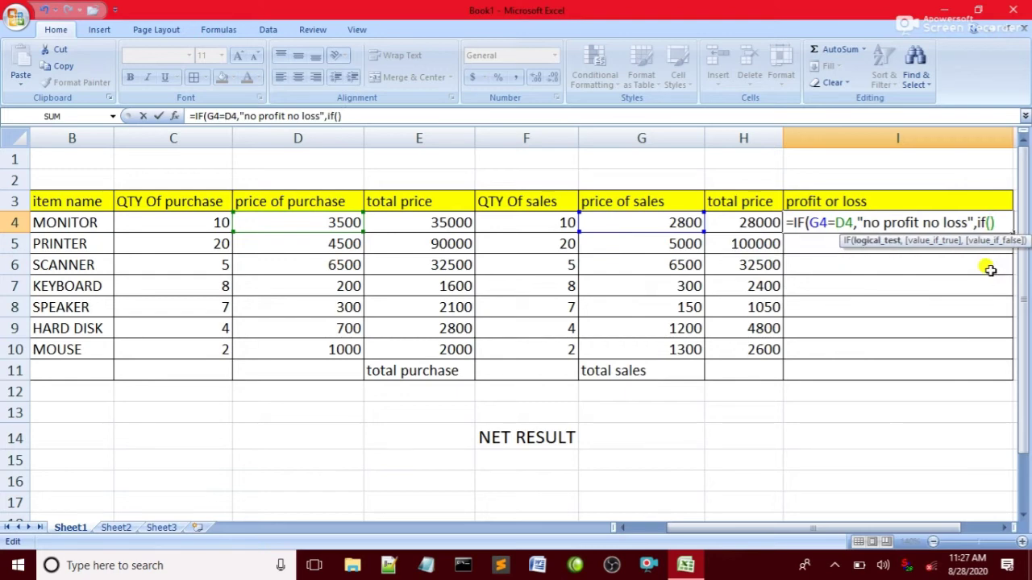
pyautogui.click(637, 202)
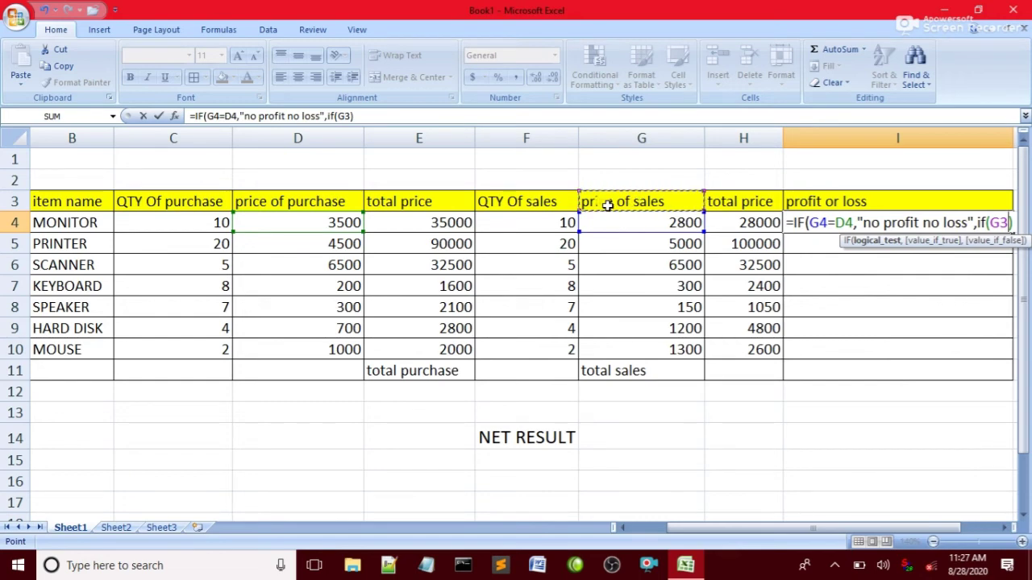
pyautogui.write('>')
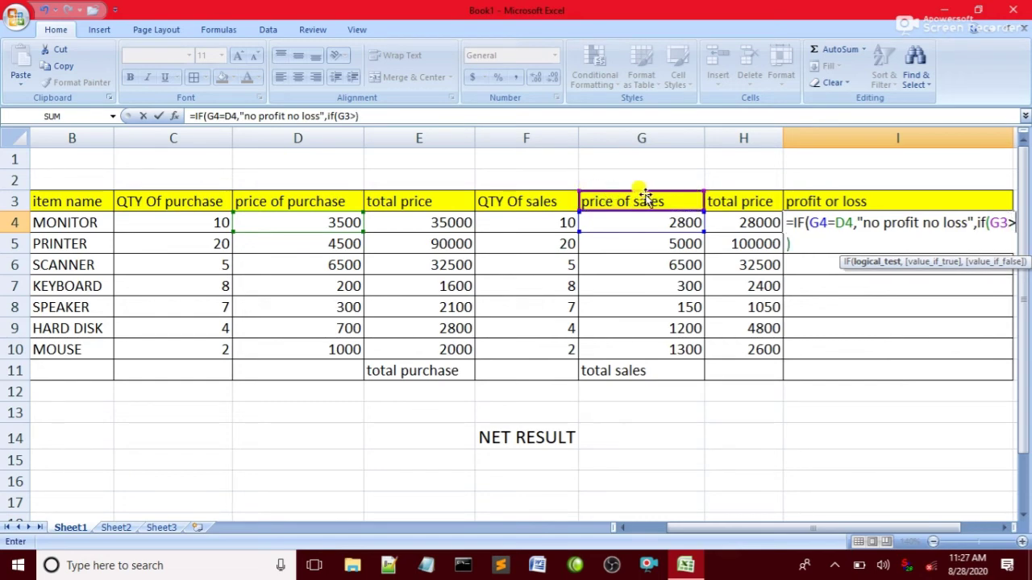
pyautogui.click(339, 202)
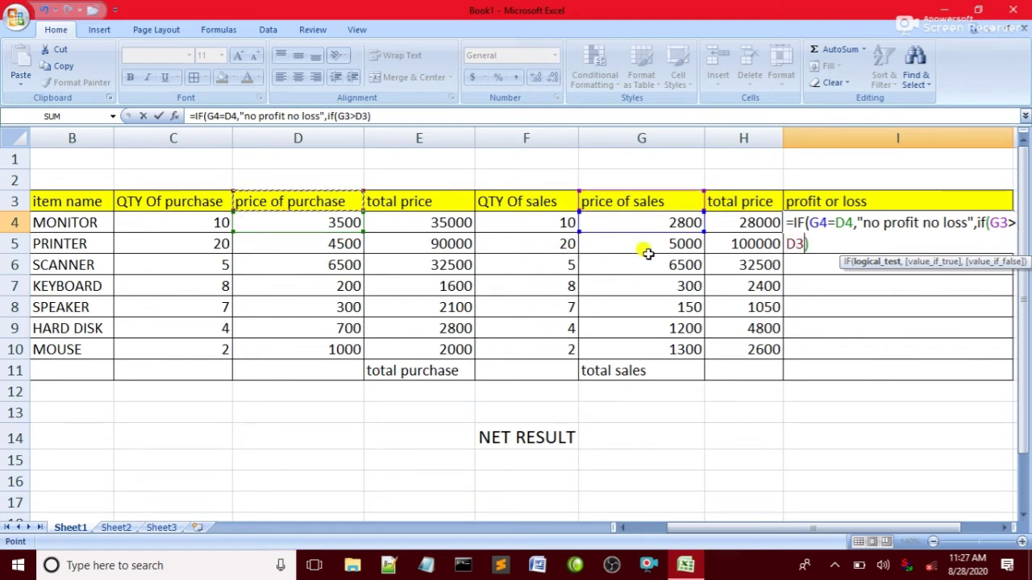
pyautogui.write(',')
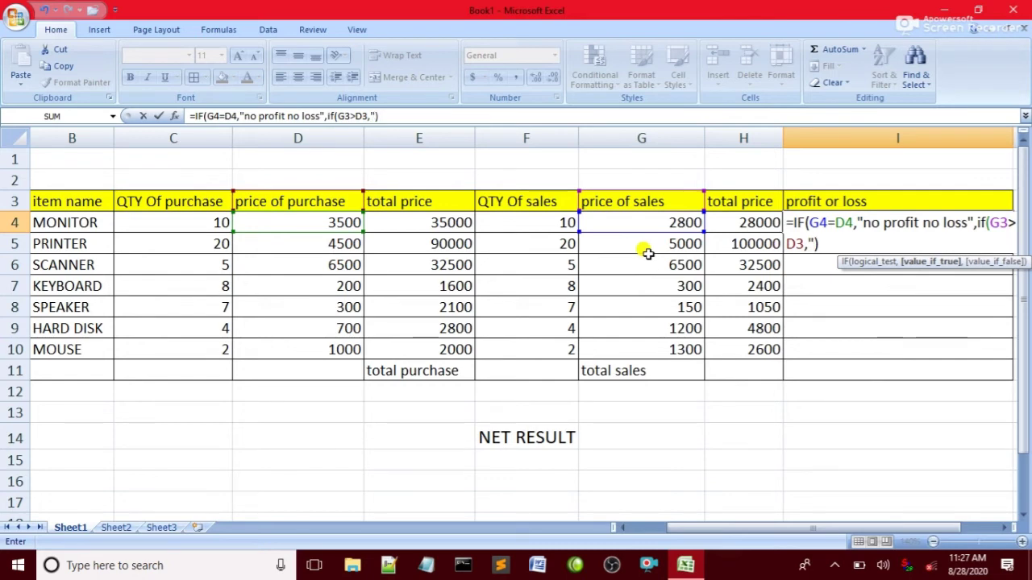
pyautogui.write('"profit')
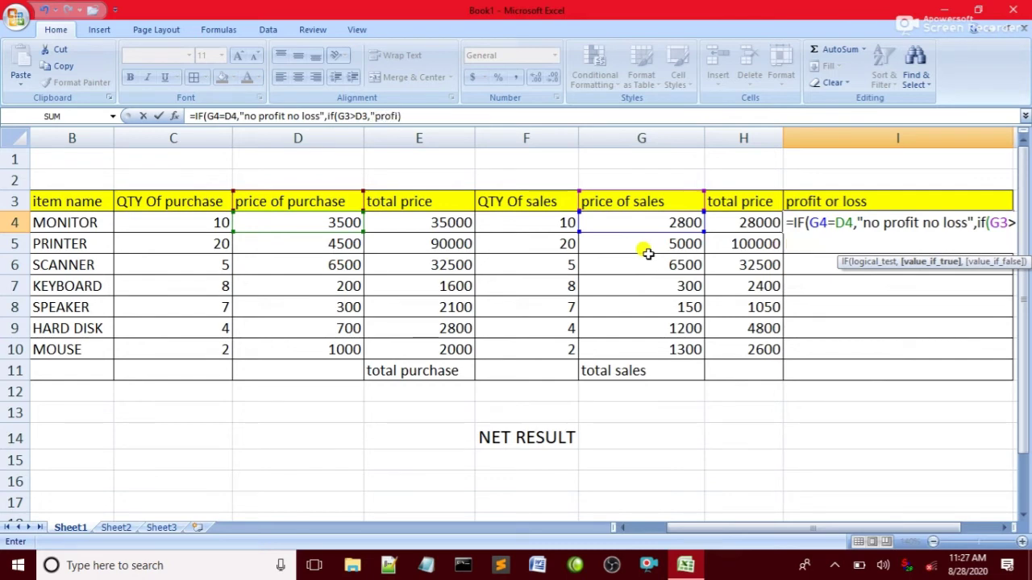
pyautogui.write('"')
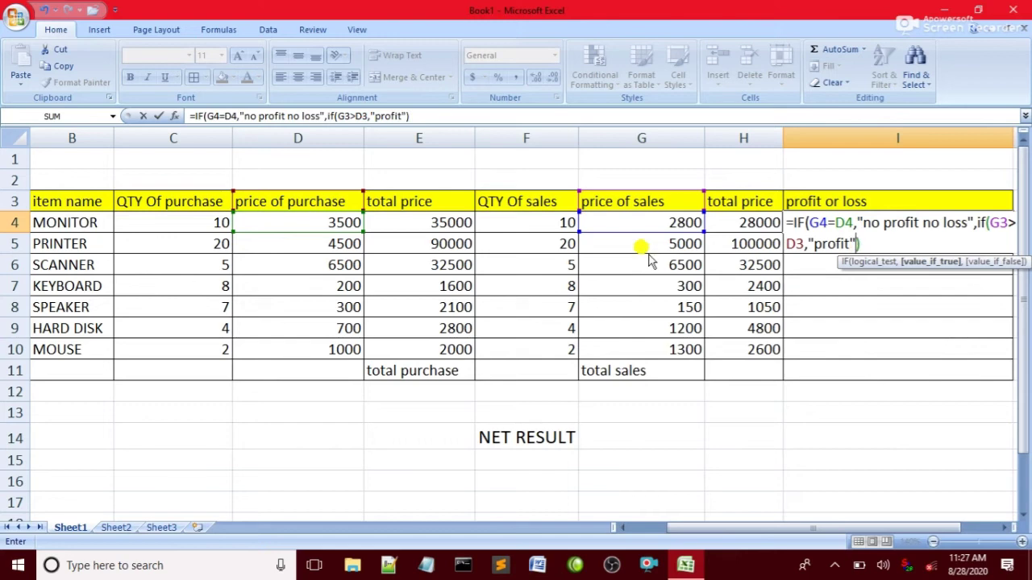
pyautogui.write(',')
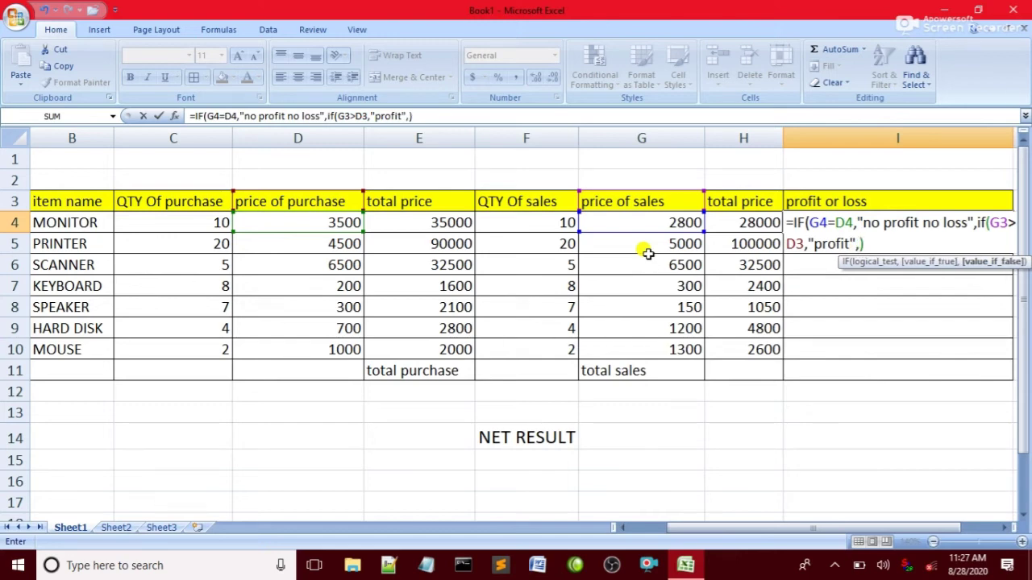
# Nest a third IF in the I4 formula with the condition G3<D3 and "loss" as the value if true, and enter the completed formula.
pyautogui.write('if(')
pyautogui.press('Left')
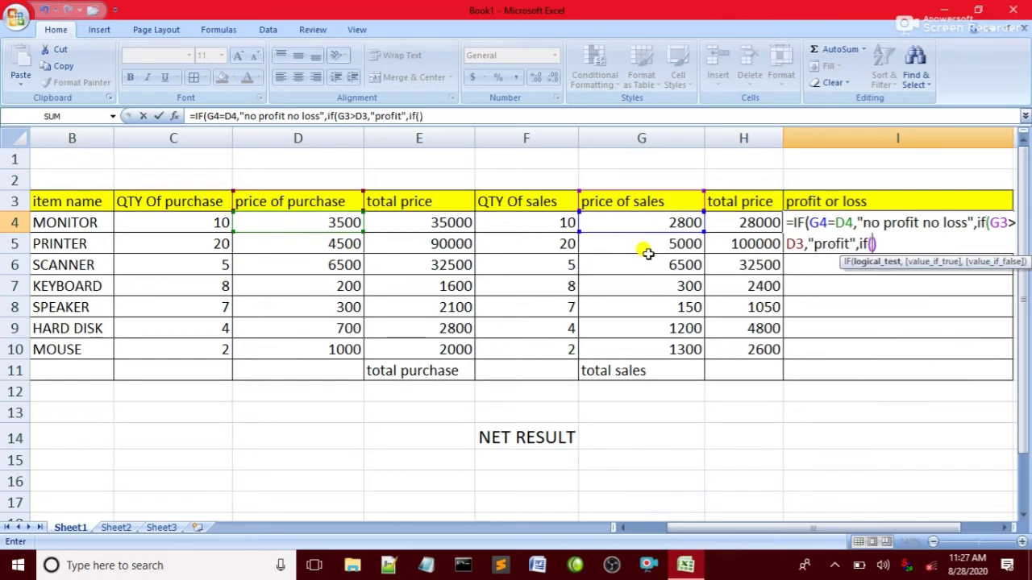
pyautogui.click(617, 201)
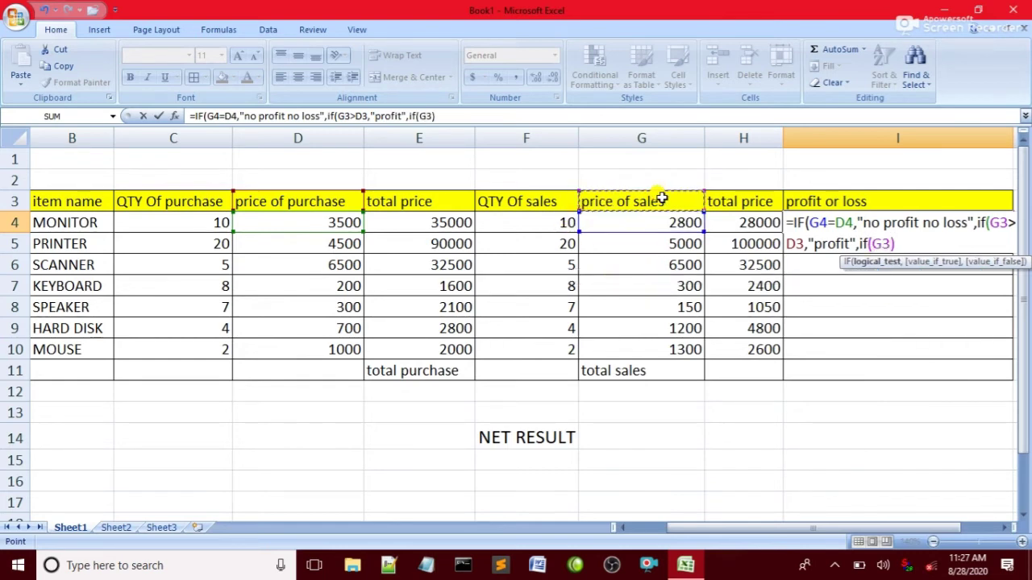
pyautogui.write('<')
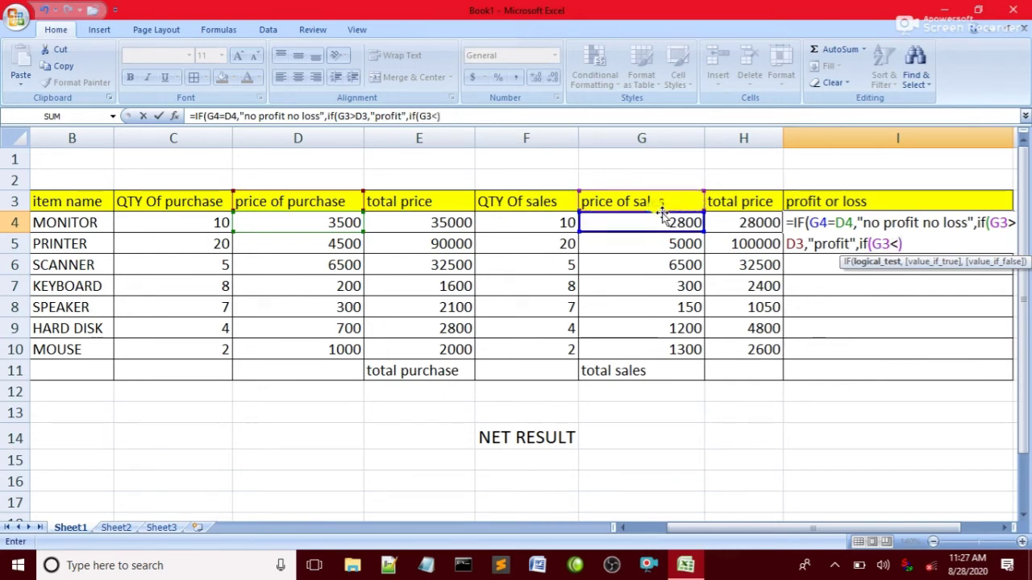
pyautogui.click(319, 201)
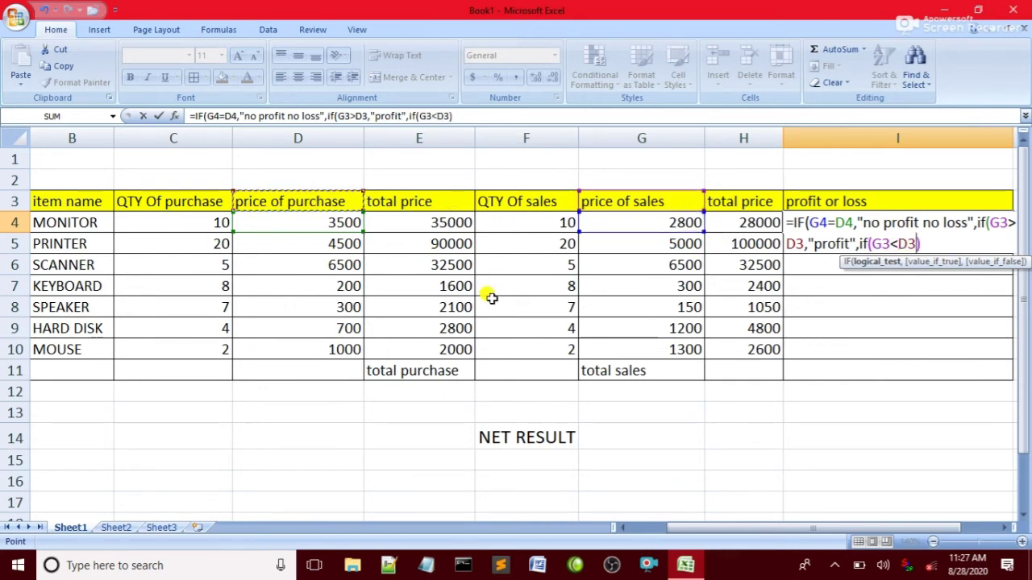
pyautogui.write('"')
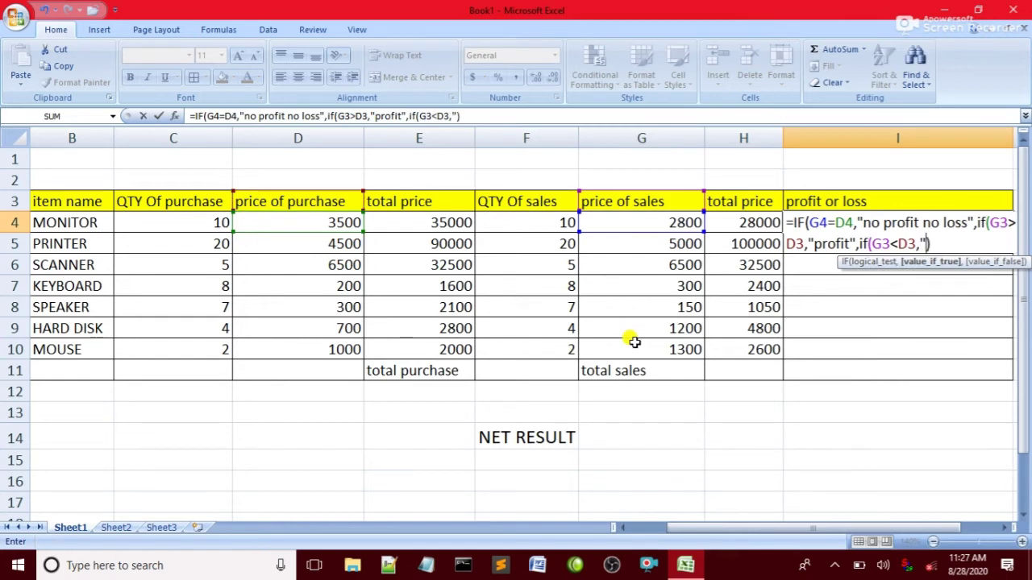
pyautogui.write('loss"')
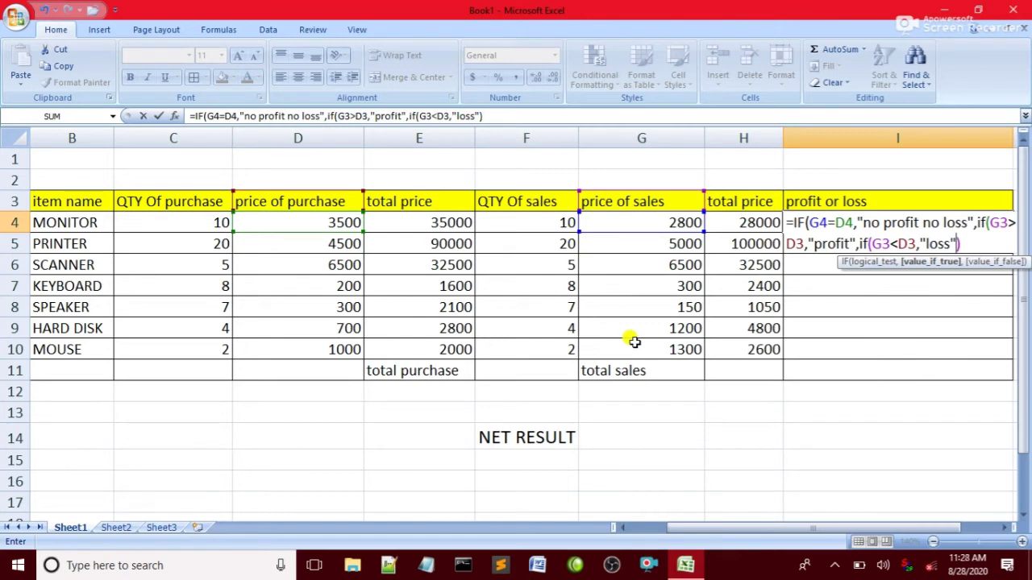
pyautogui.write(')))')
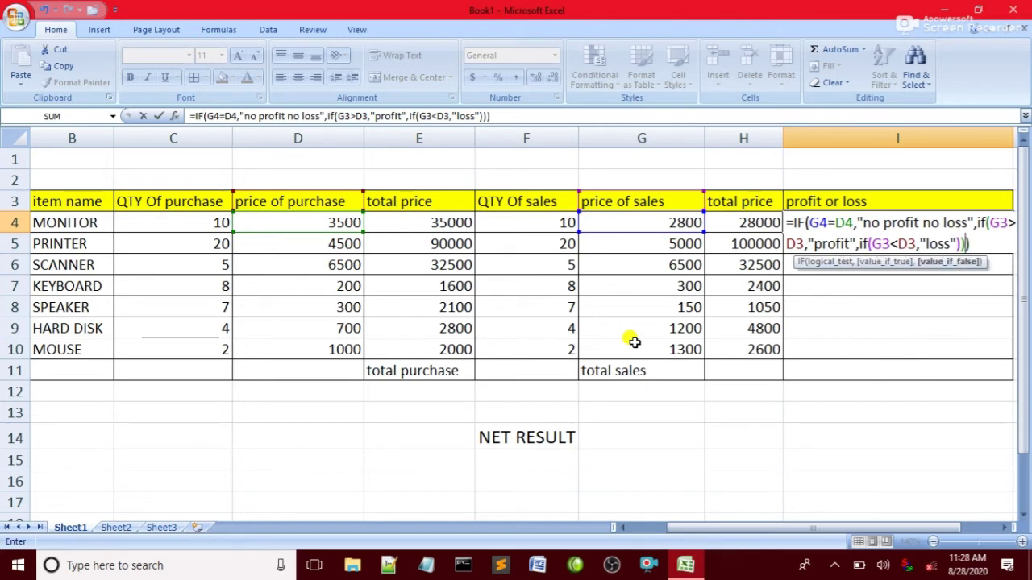
pyautogui.click(983, 246)
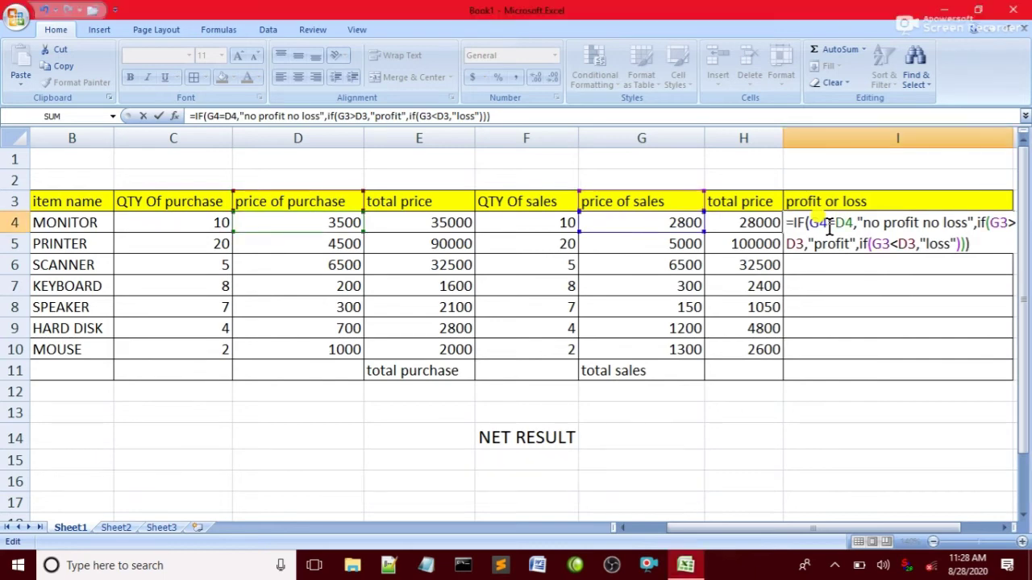
pyautogui.press('Return')
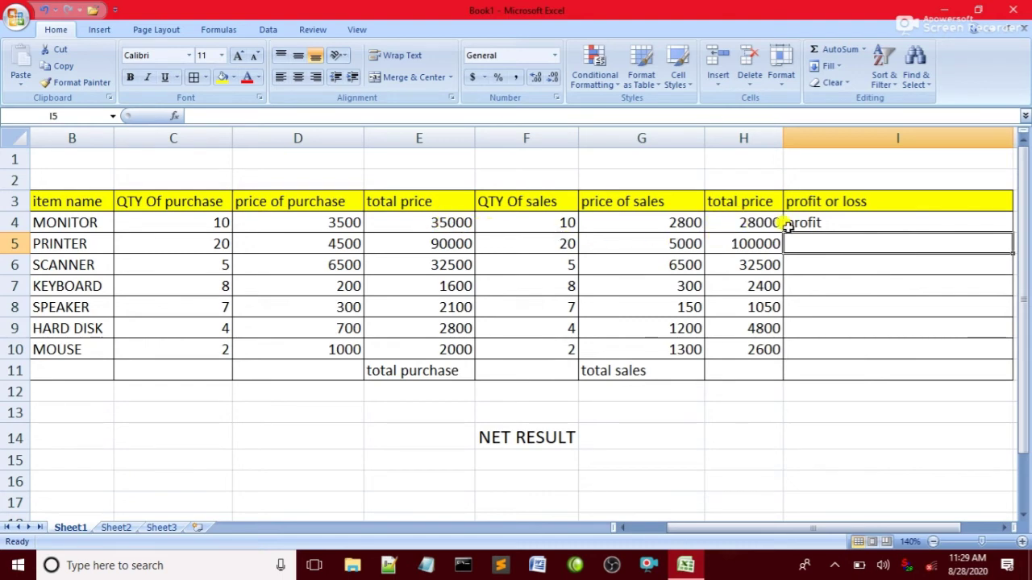
# Correct the nested conditions in the I4 formula to G4>D4 and G4<D4, and enter it again.
pyautogui.click(840, 224)
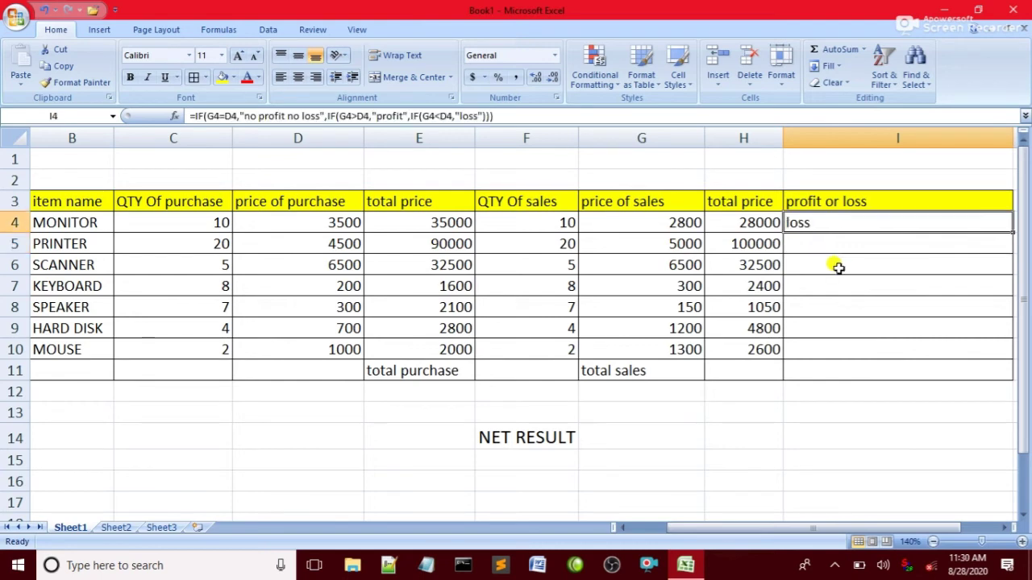
pyautogui.doubleClick(825, 222)
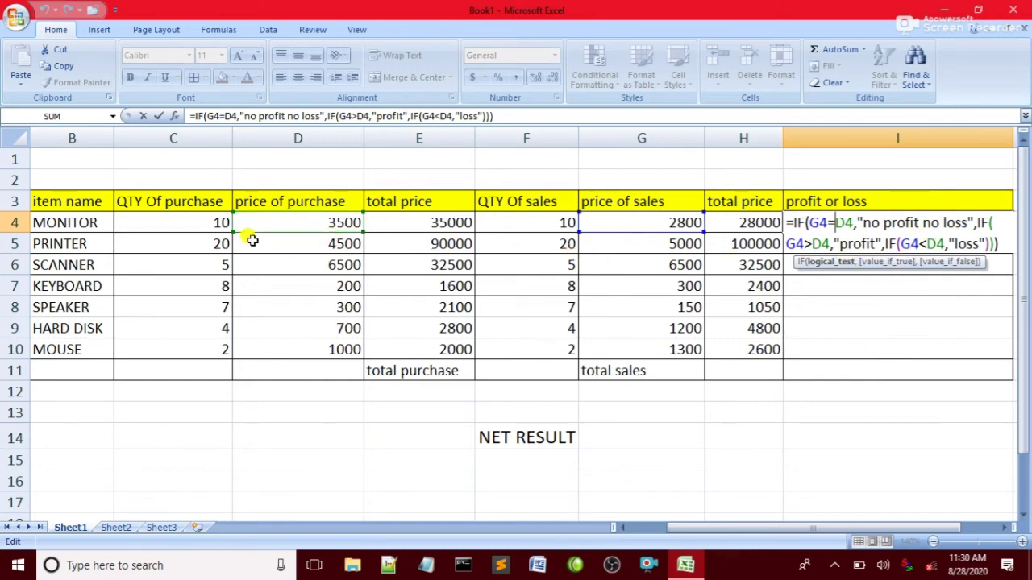
pyautogui.press('Return')
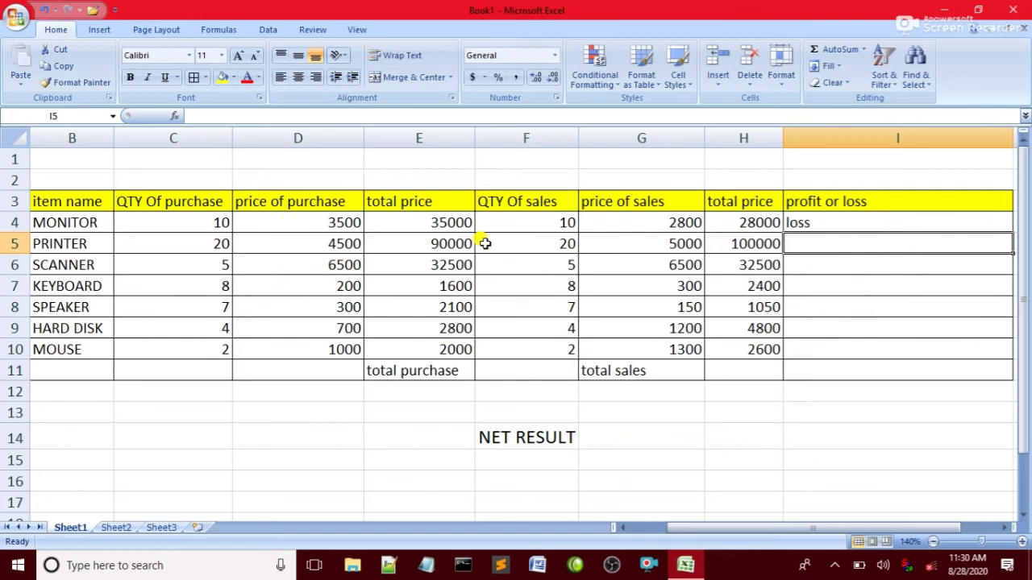
# Fill the nested IF profit or loss formula from I4 down through I11.
pyautogui.click(843, 224)
pyautogui.doubleClick(843, 223)
pyautogui.moveTo(843, 223); pyautogui.dragTo(836, 362)
pyautogui.click(840, 278)
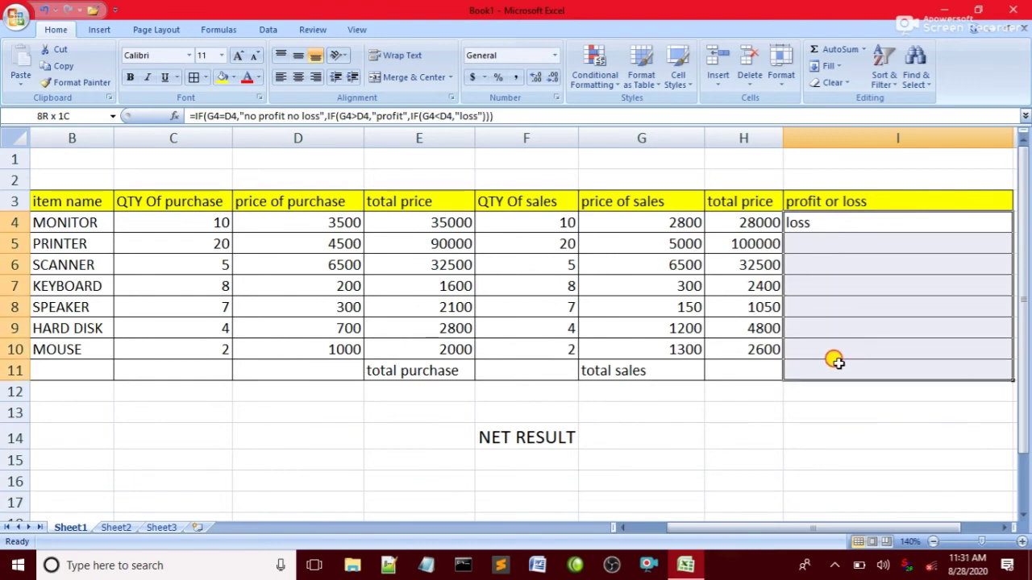
pyautogui.hotkey('ctrl', 'd')
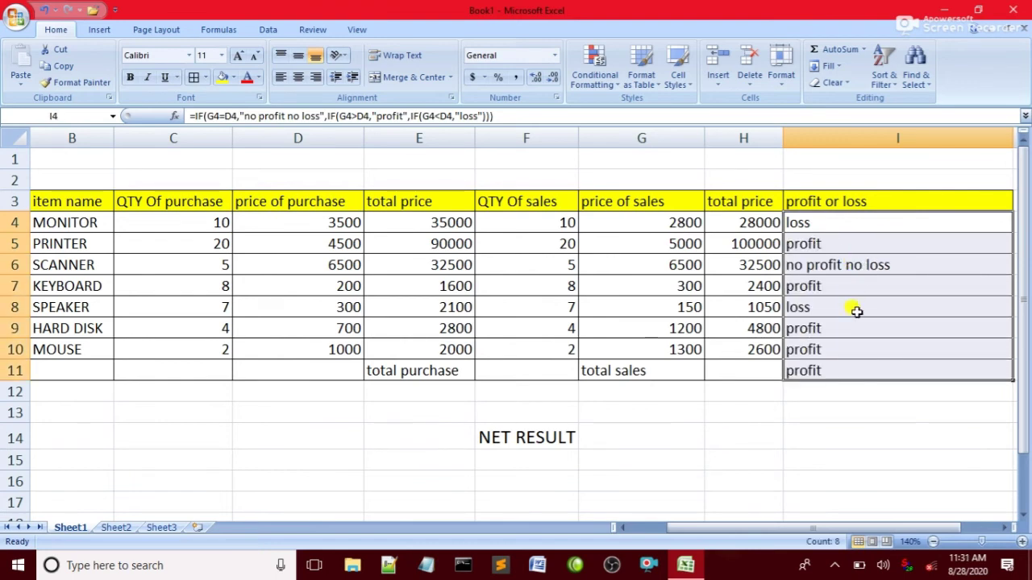
pyautogui.click(859, 392)
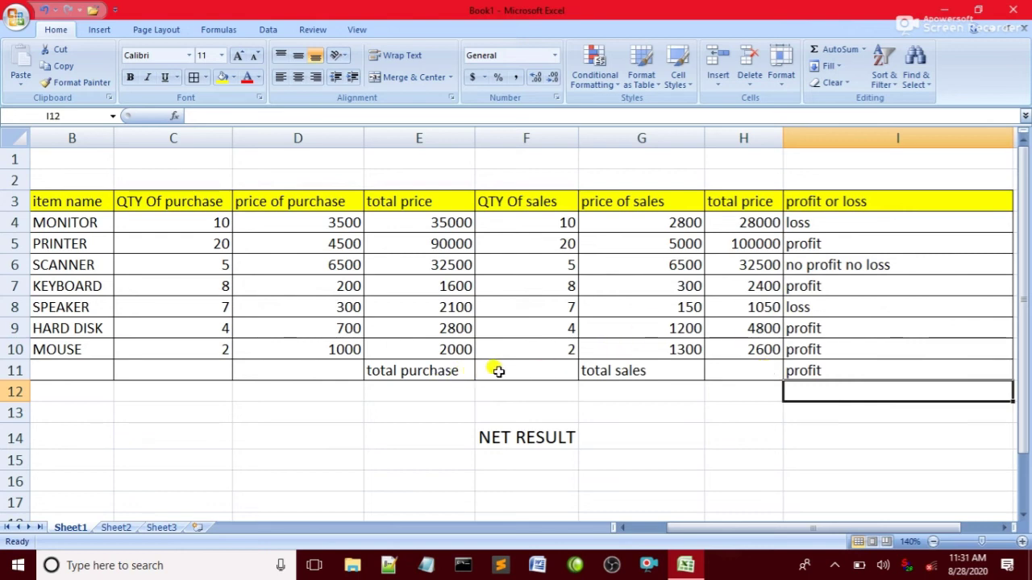
# Calculate the total purchase in E12, below its label, with the formula =SUM(E4:E10).
pyautogui.click(383, 387)
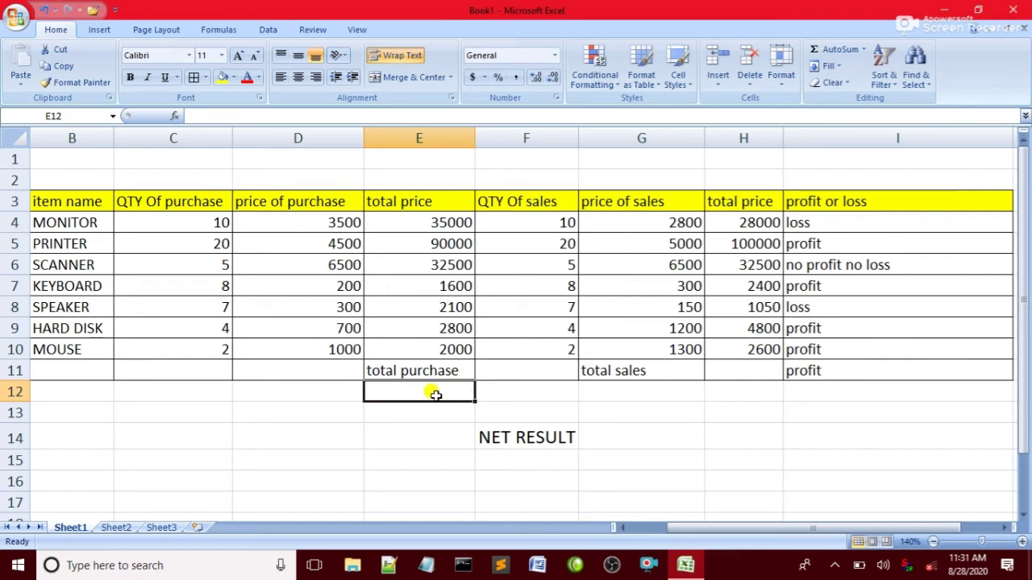
pyautogui.write('=su')
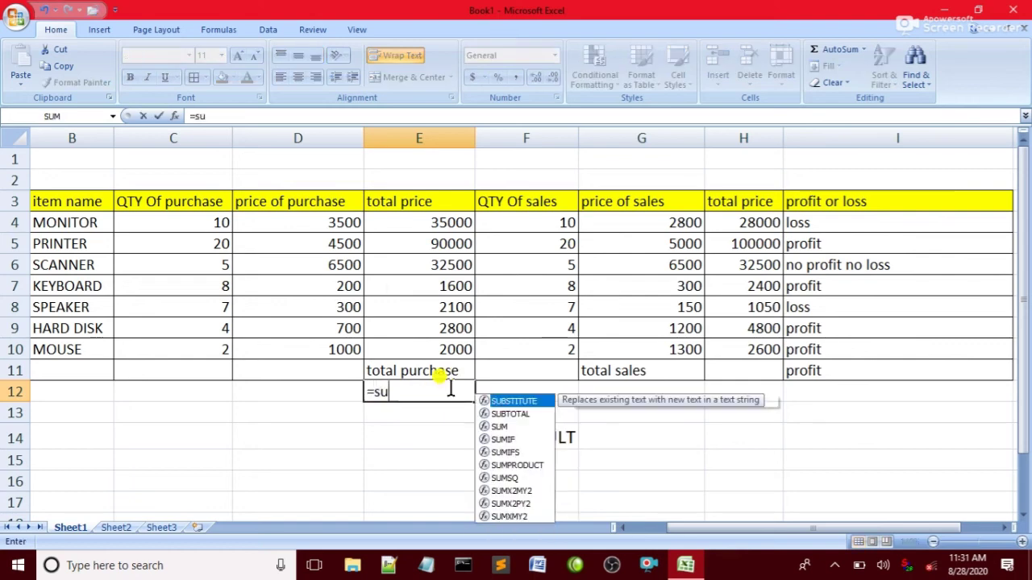
pyautogui.write('m(')
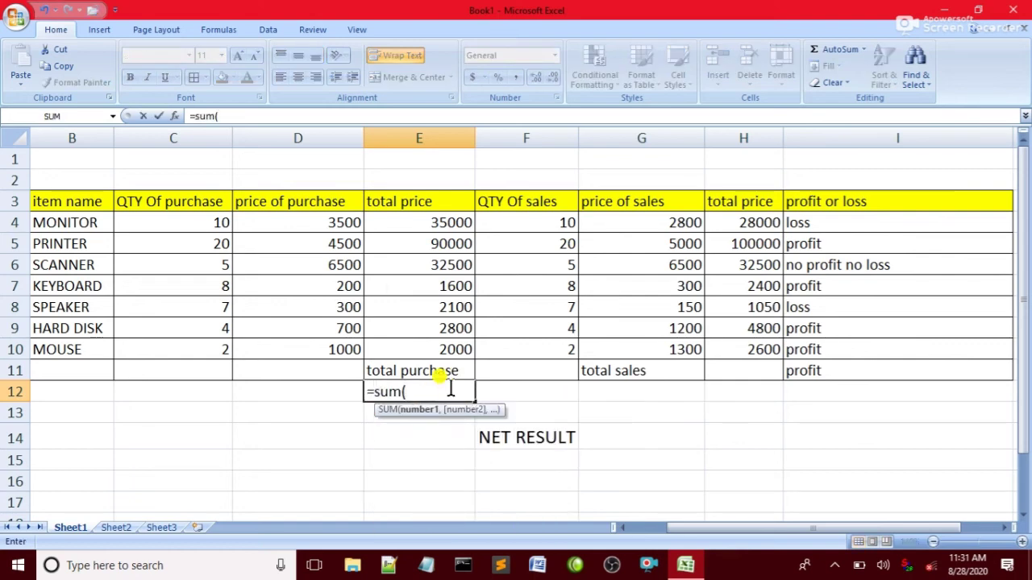
pyautogui.moveTo(435, 350); pyautogui.dragTo(426, 230)
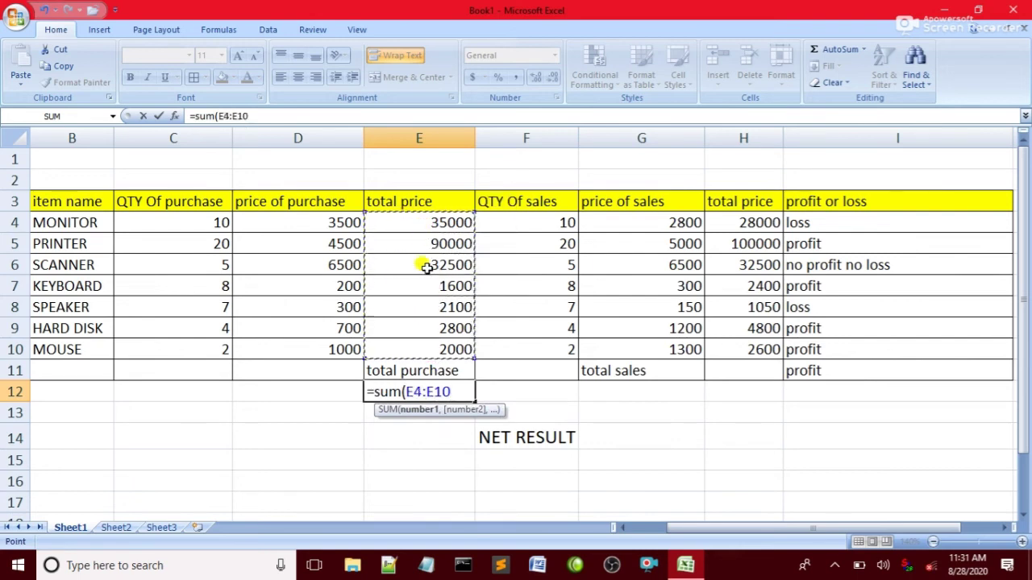
pyautogui.write(')')
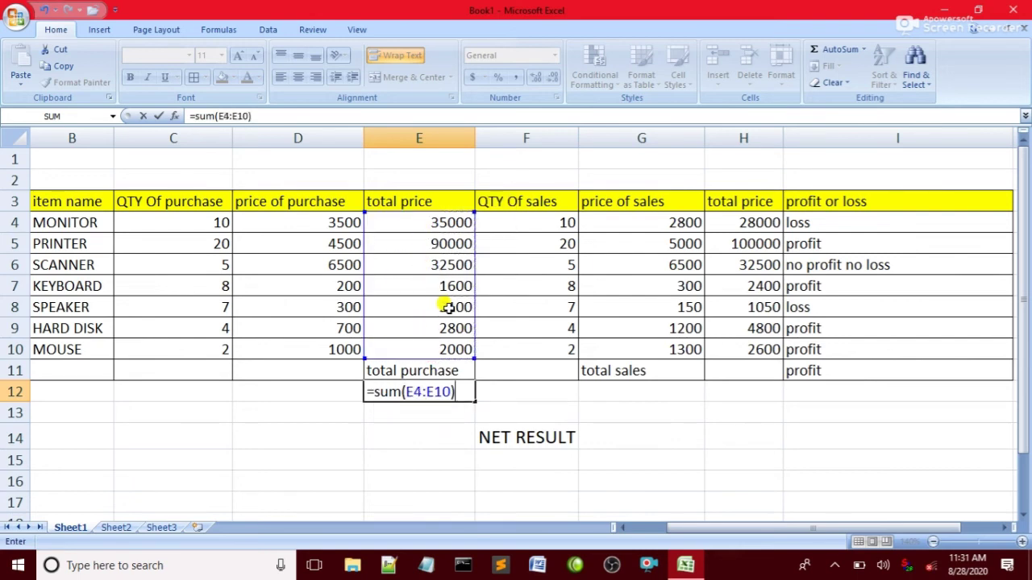
pyautogui.press('Return')
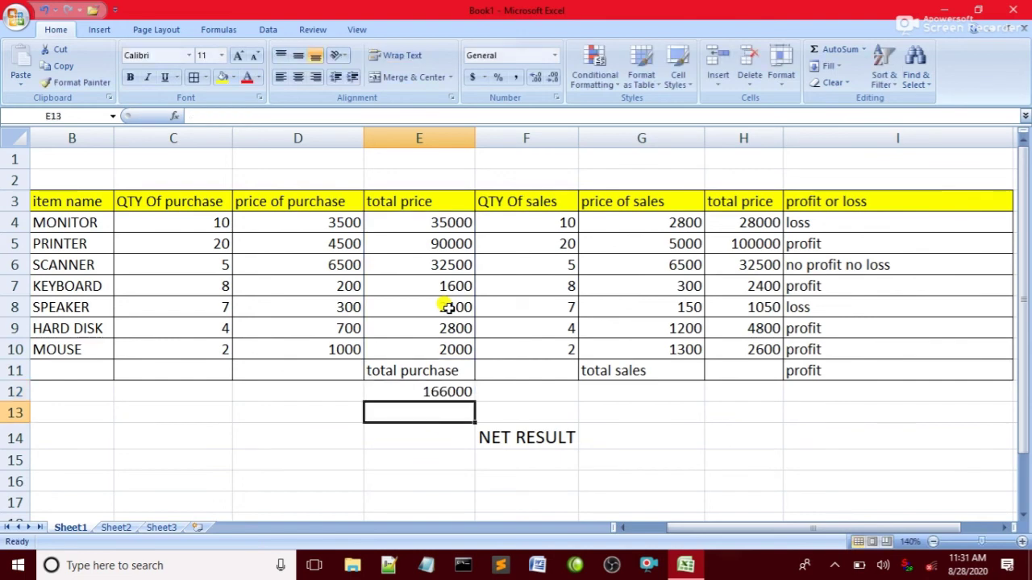
pyautogui.click(411, 391)
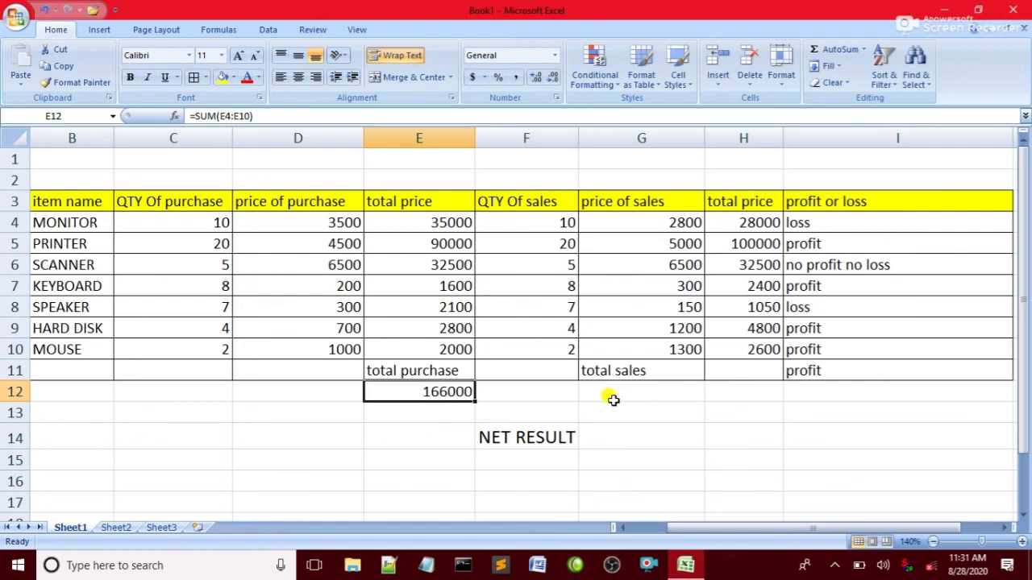
# Calculate the total sales in G12, below its label, with the formula =SUM(H4:H10).
pyautogui.click(675, 392)
pyautogui.write('=')
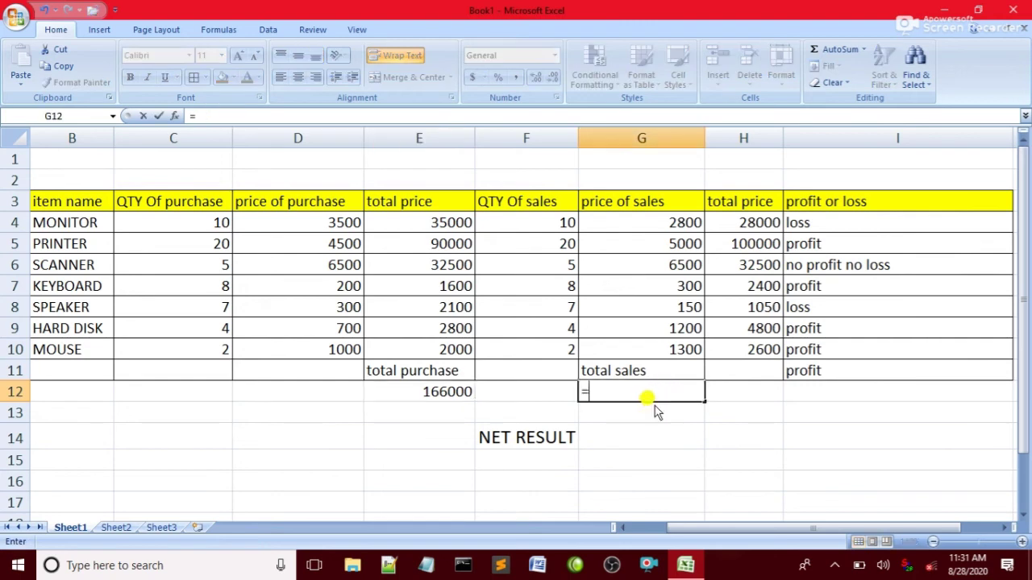
pyautogui.write('sum')
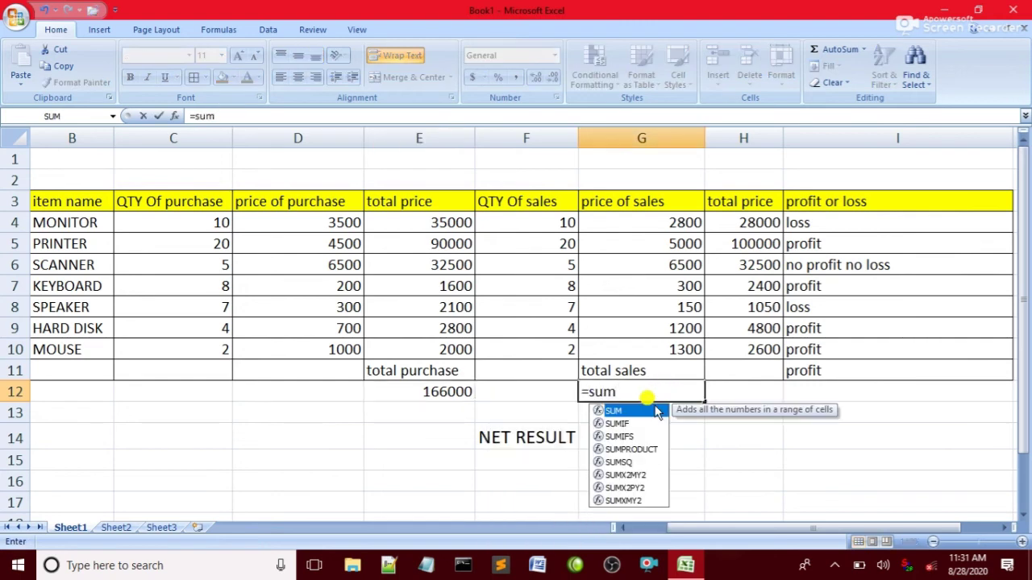
pyautogui.write('(')
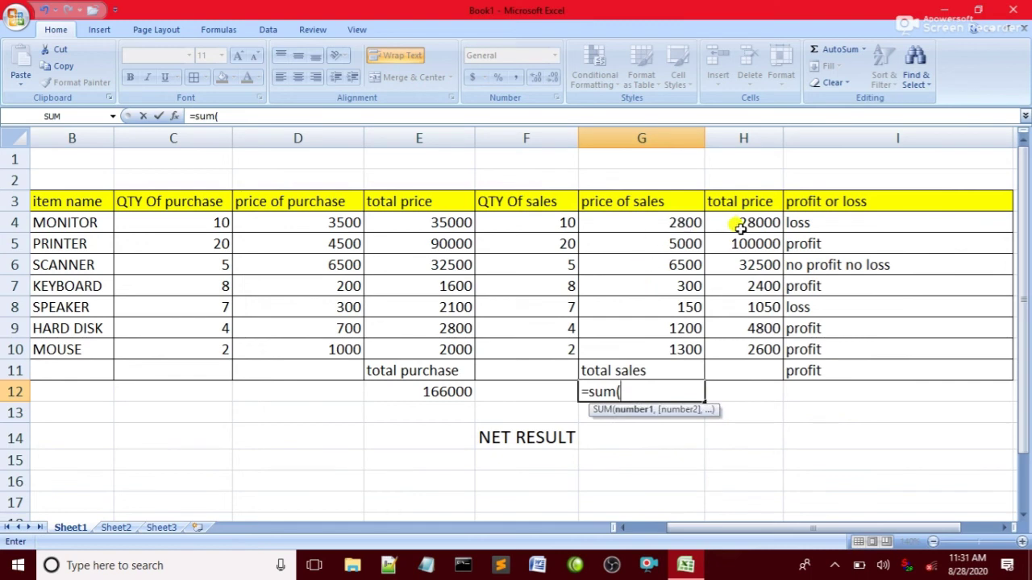
pyautogui.moveTo(732, 352); pyautogui.dragTo(728, 231)
pyautogui.write(')')
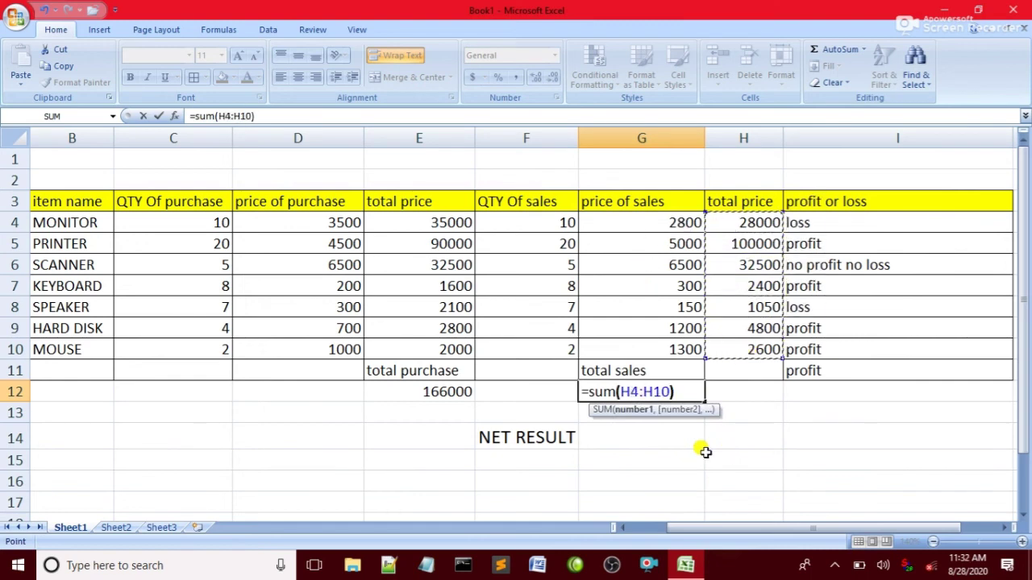
pyautogui.press('Return')
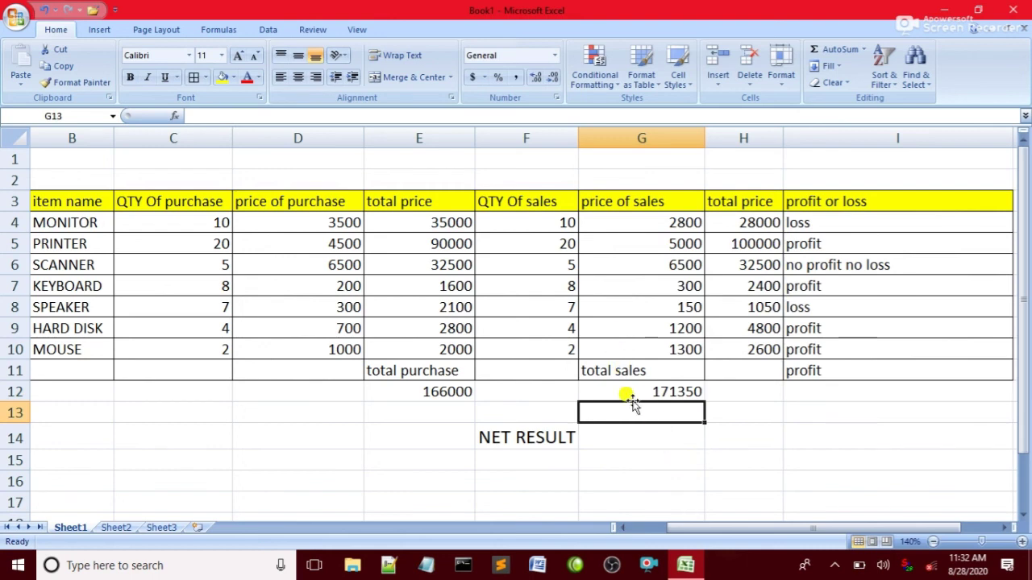
# Calculate the net result in G14, beside its label, as total sales minus total purchase with the formula =G12-E12.
pyautogui.click(591, 436)
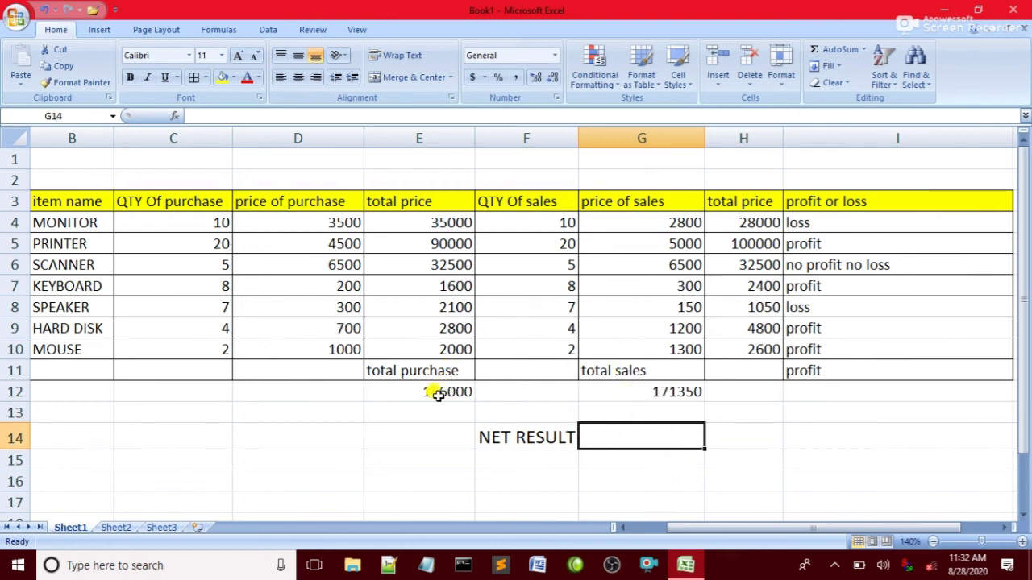
pyautogui.click(653, 392)
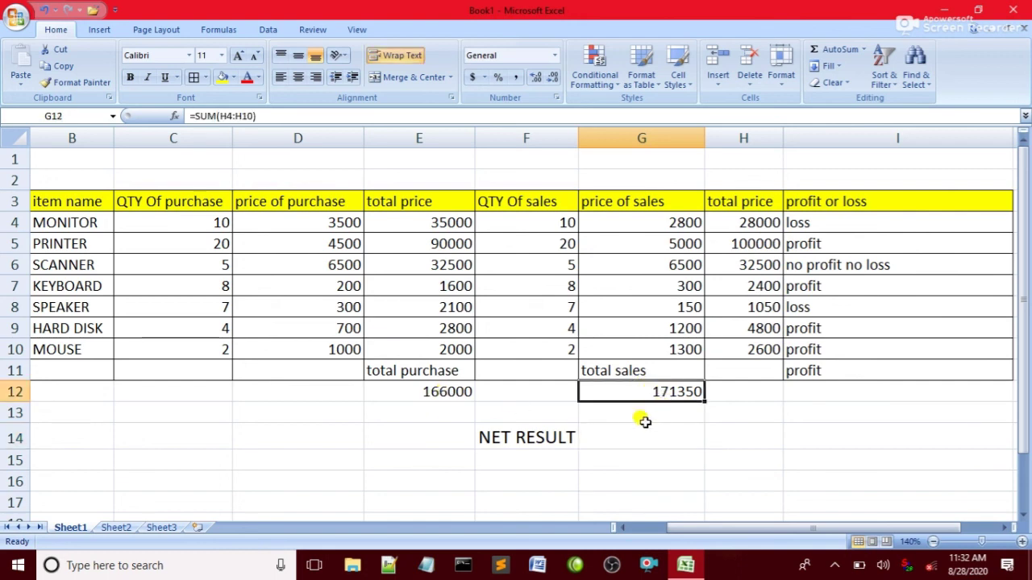
pyautogui.click(598, 430)
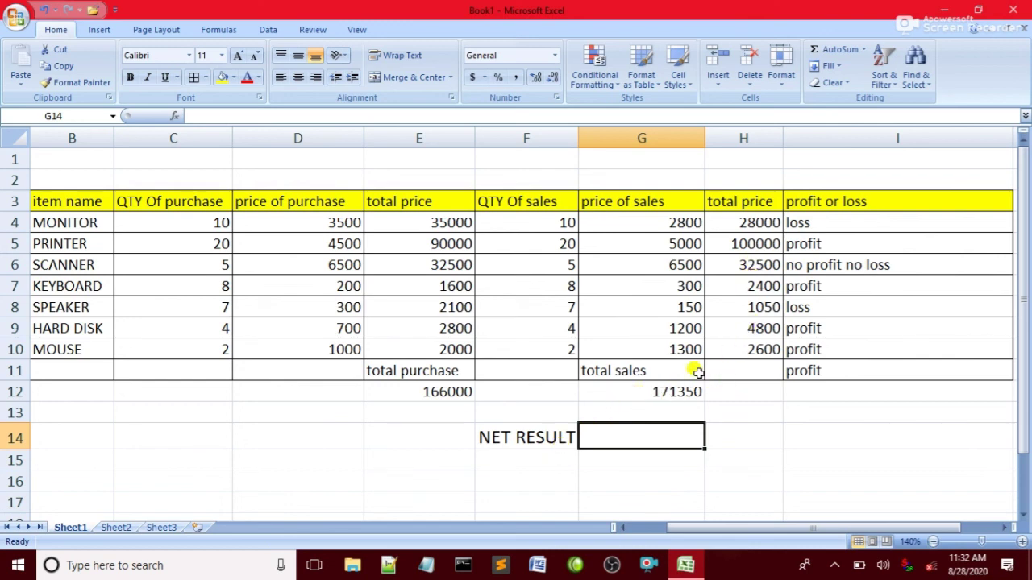
pyautogui.moveTo(604, 373); pyautogui.dragTo(633, 385)
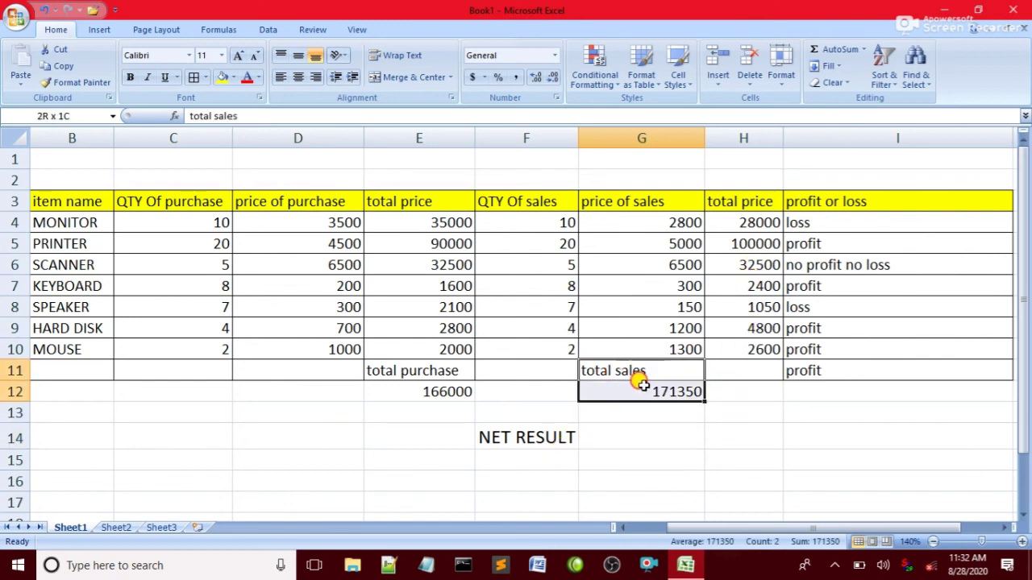
pyautogui.click(615, 442)
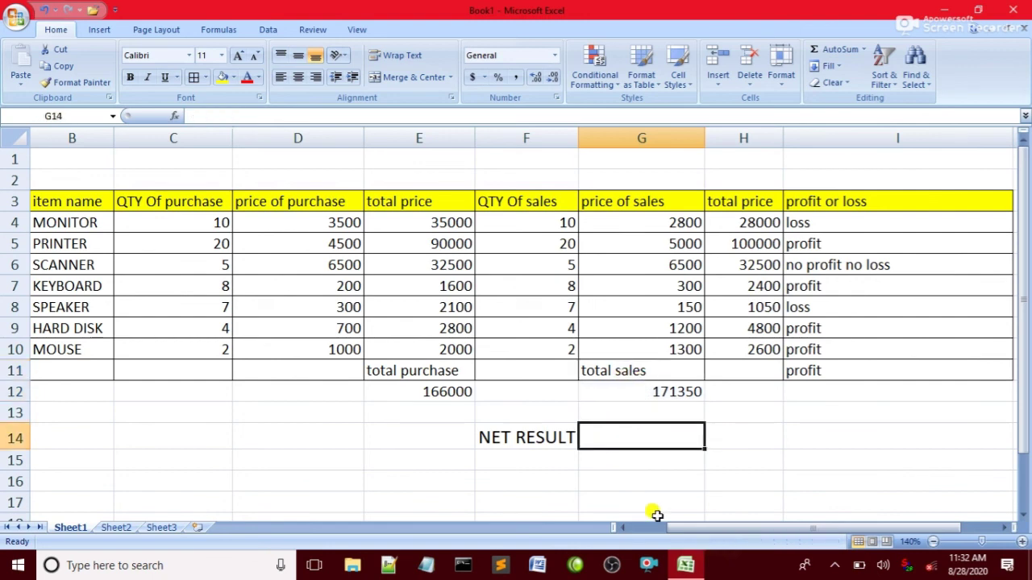
pyautogui.write('=')
pyautogui.click(639, 391)
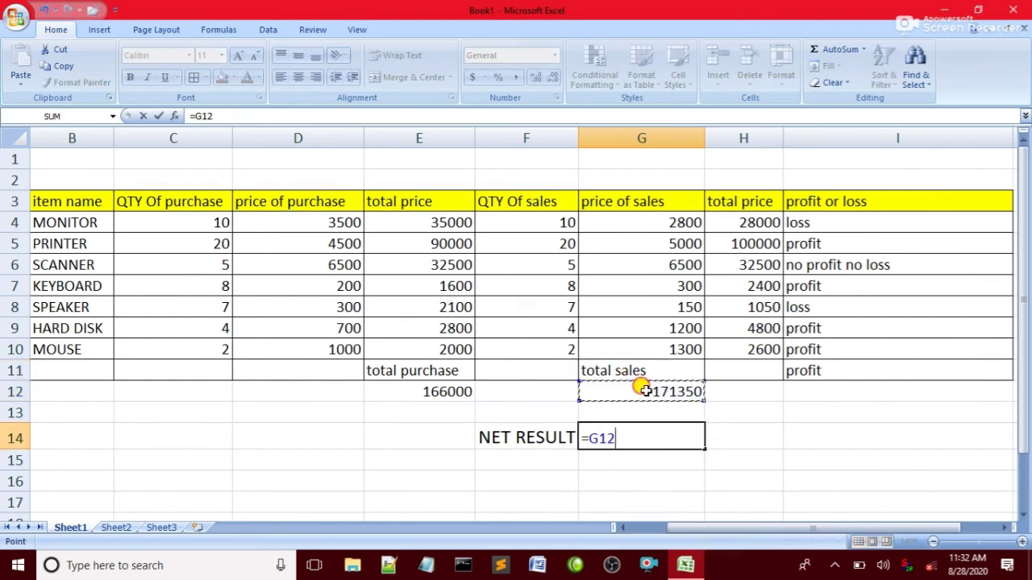
pyautogui.write('-')
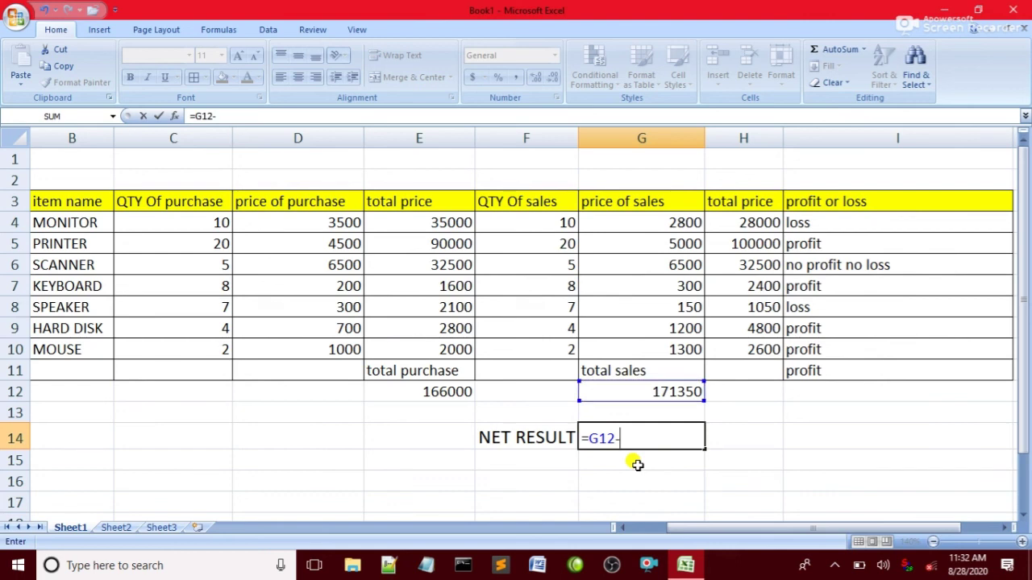
pyautogui.click(416, 395)
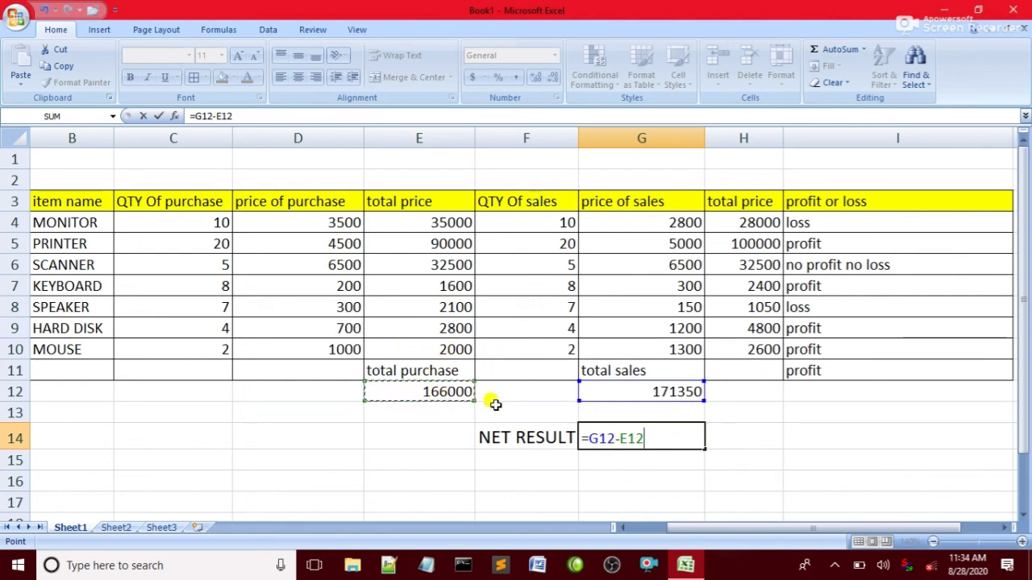
pyautogui.press('Return')
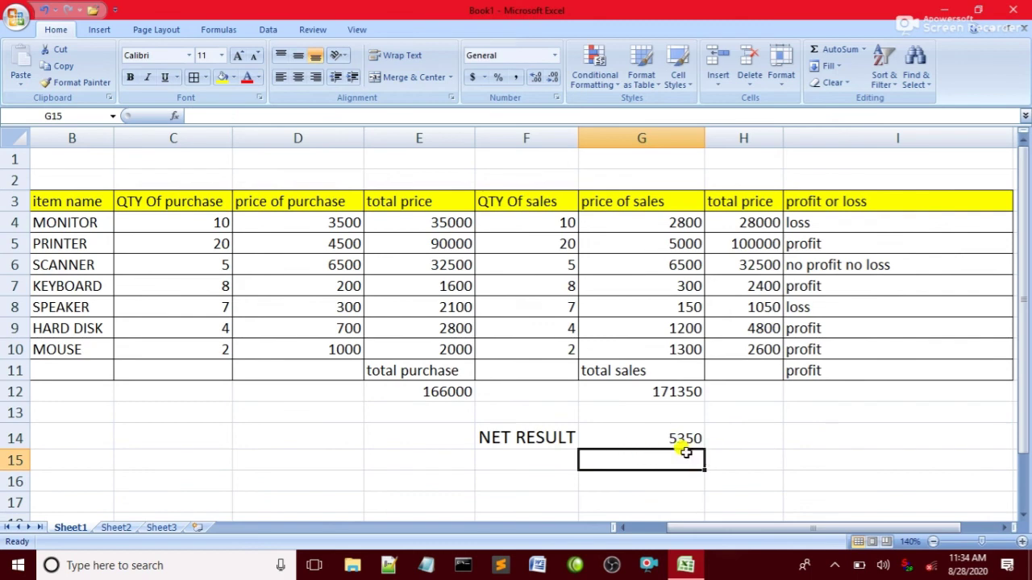
# Review the net result formula in G14 along with the total purchase in E12 and total sales in G12 it uses.
pyautogui.click(642, 435)
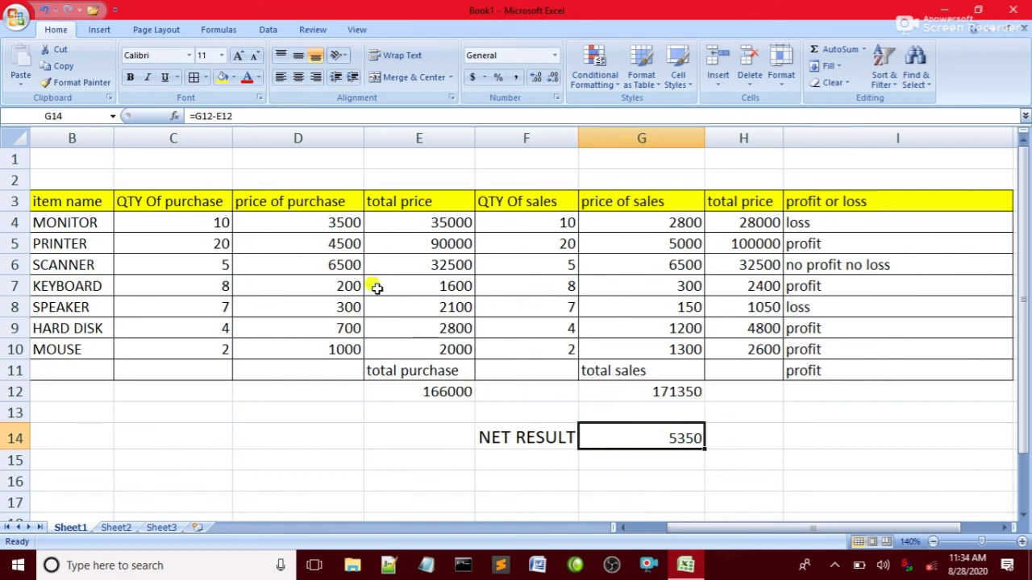
pyautogui.click(431, 393)
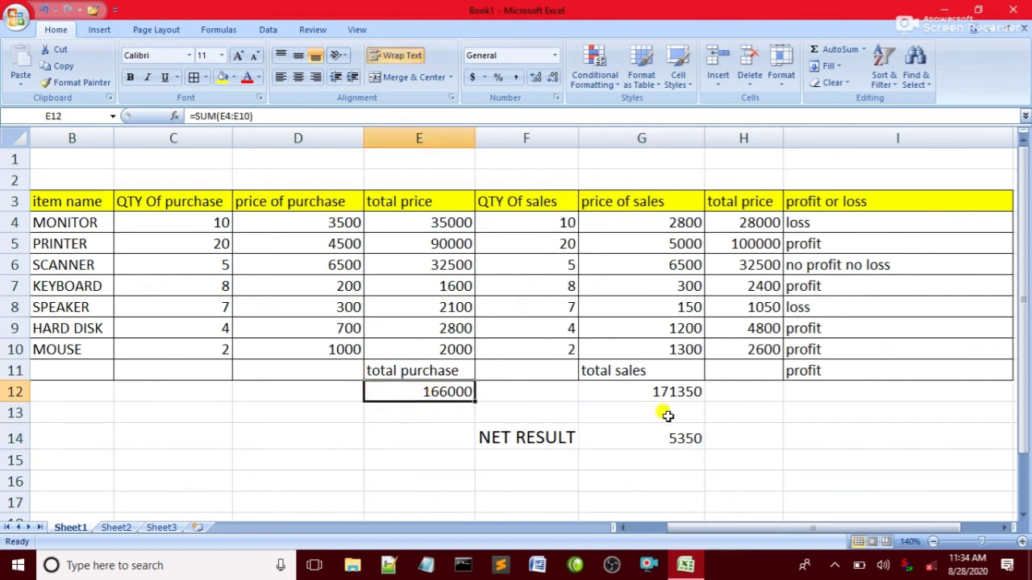
pyautogui.click(690, 388)
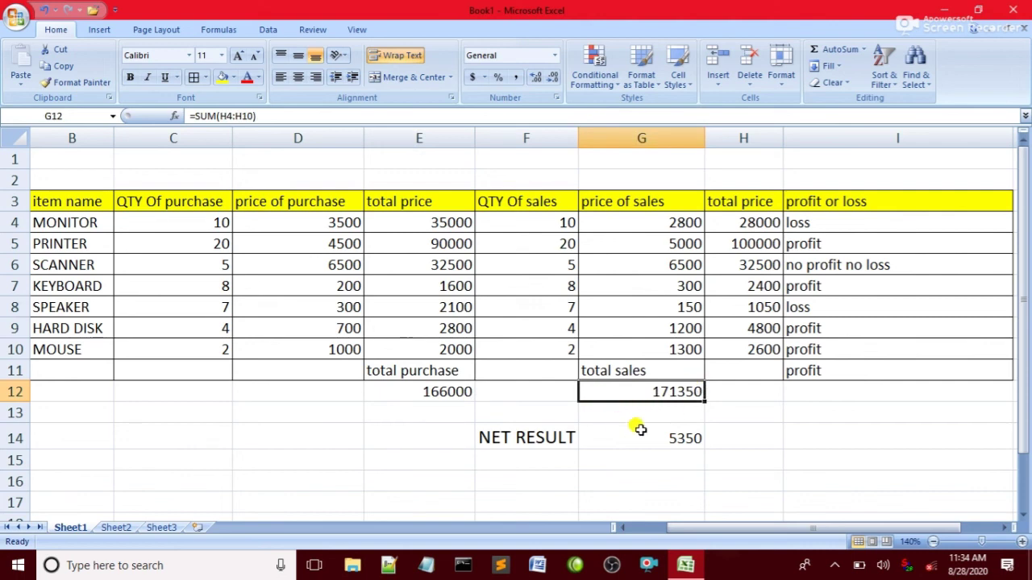
pyautogui.click(681, 436)
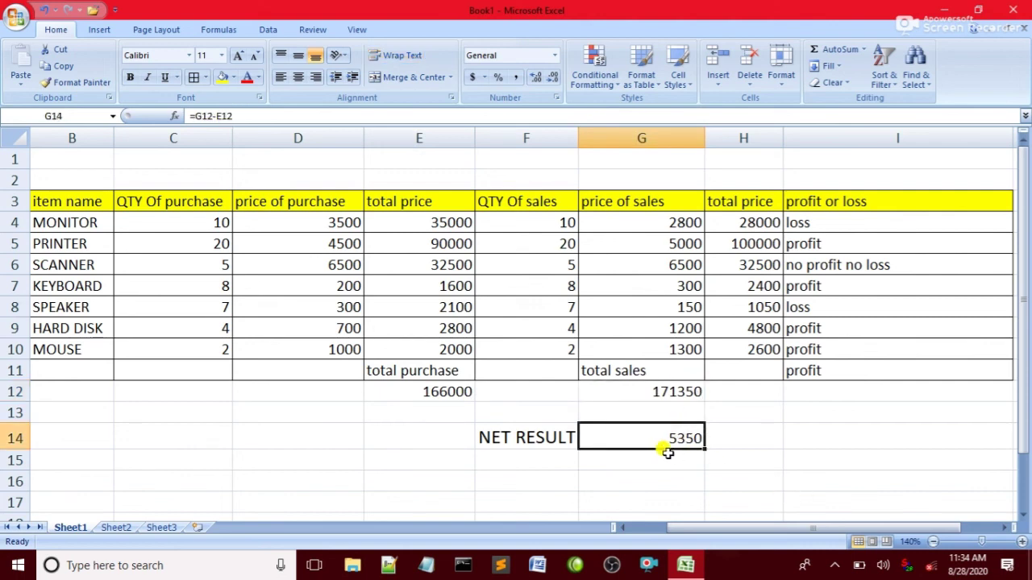